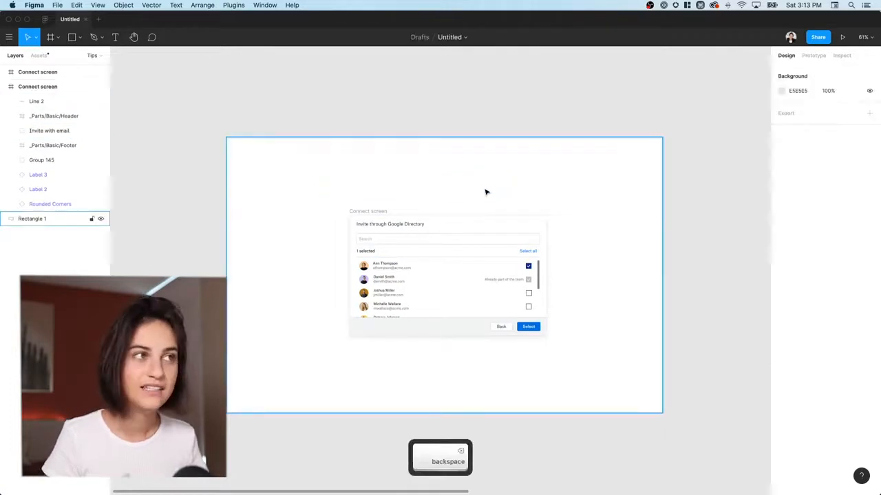
# Step: Duplicate the Connect screen frame on the white rectangle repeatedly to build a horizontal row of copies
pyautogui.click(370, 212)
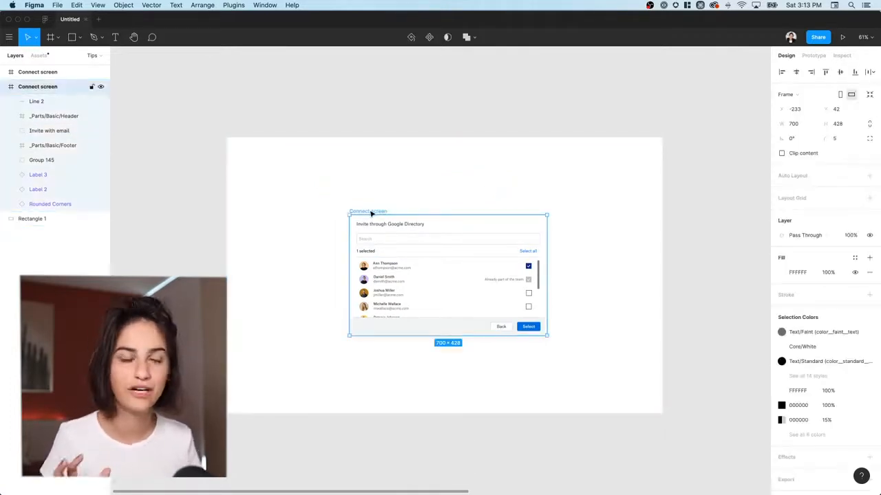
pyautogui.press('super+d')
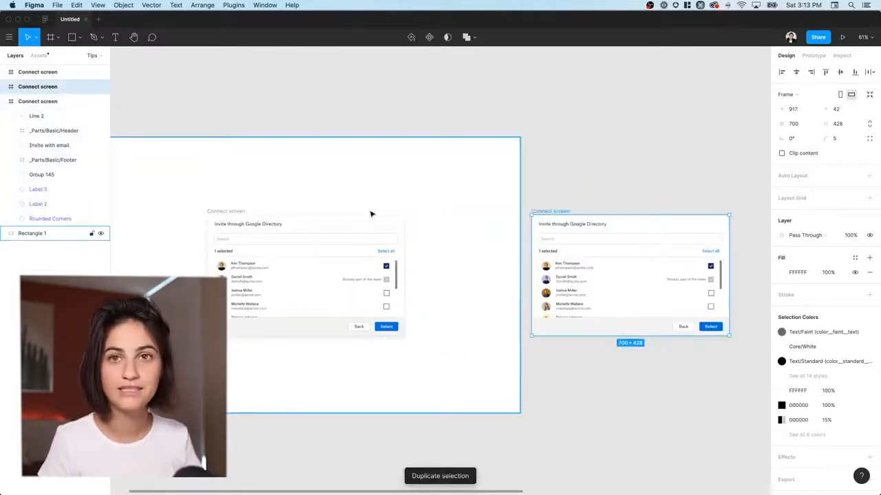
pyautogui.press('super+d')
pyautogui.press('super+d')
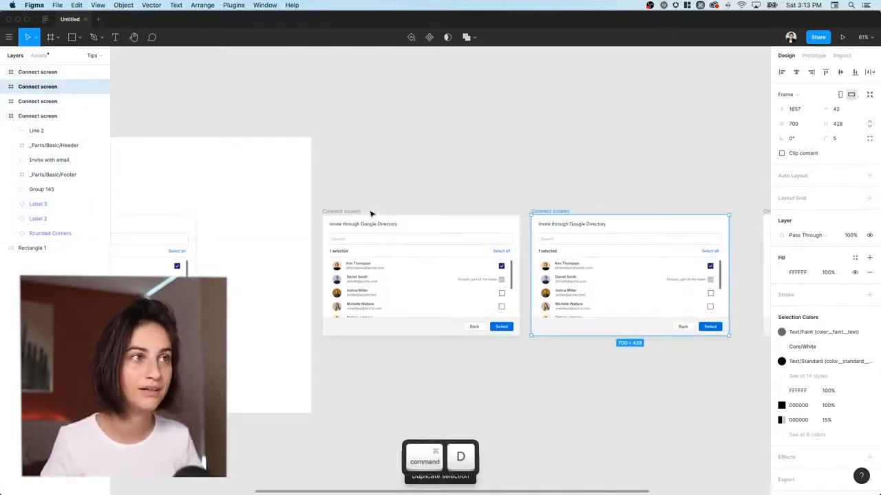
pyautogui.press('super+d')
pyautogui.press('super+d')
pyautogui.press('super+d')
pyautogui.press('super+d')
pyautogui.press('super+d')
pyautogui.press('super+d')
pyautogui.press('super+d')
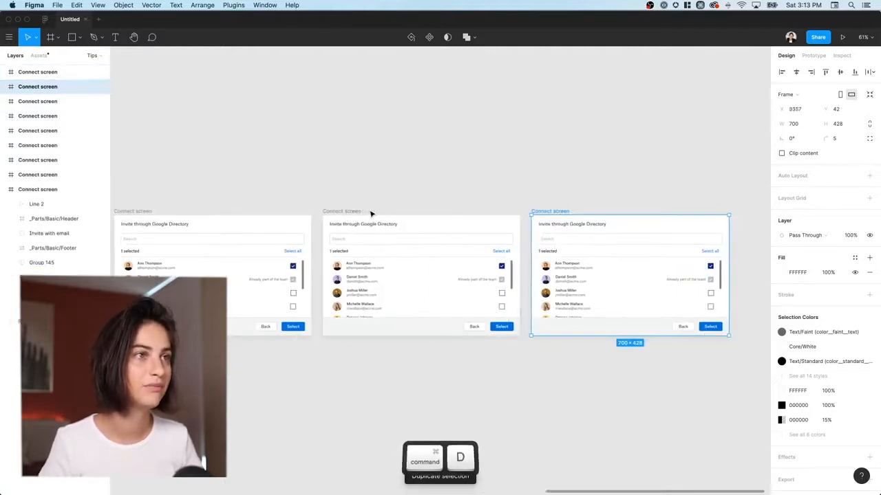
# Step: Undo all the horizontal duplicates of the Connect screen frame, return to the original and deselect it
pyautogui.press('super+z')
pyautogui.press('super+z')
pyautogui.press('super+z')
pyautogui.press('super+z')
pyautogui.press('super+z')
pyautogui.press('super+z')
pyautogui.press('super+z')
pyautogui.press('super+z')
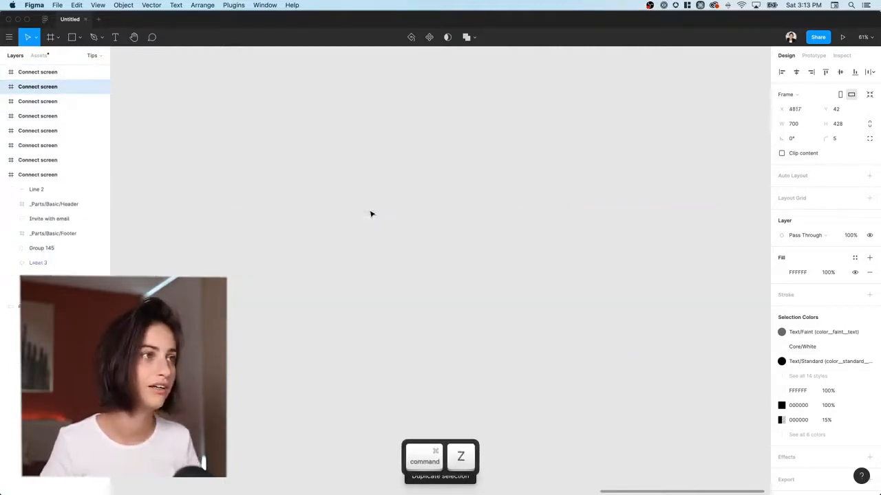
pyautogui.press('super+z')
pyautogui.press('super+z')
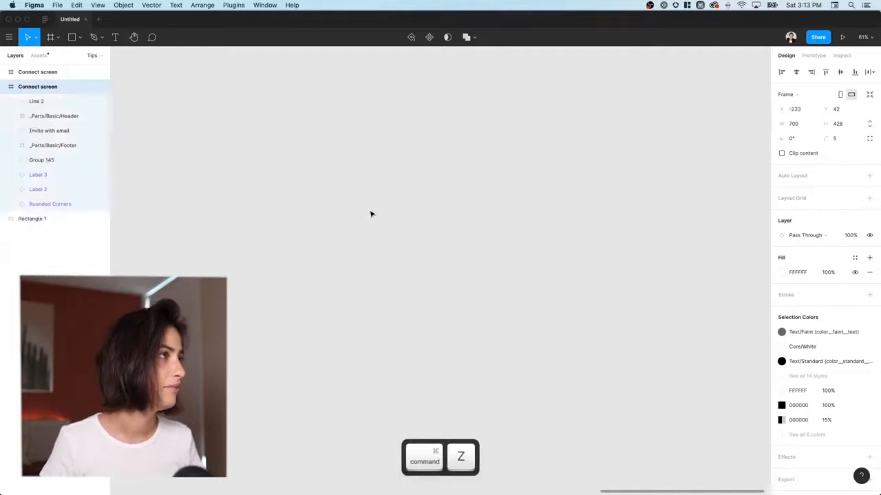
pyautogui.hscroll(-10, 370, 214)
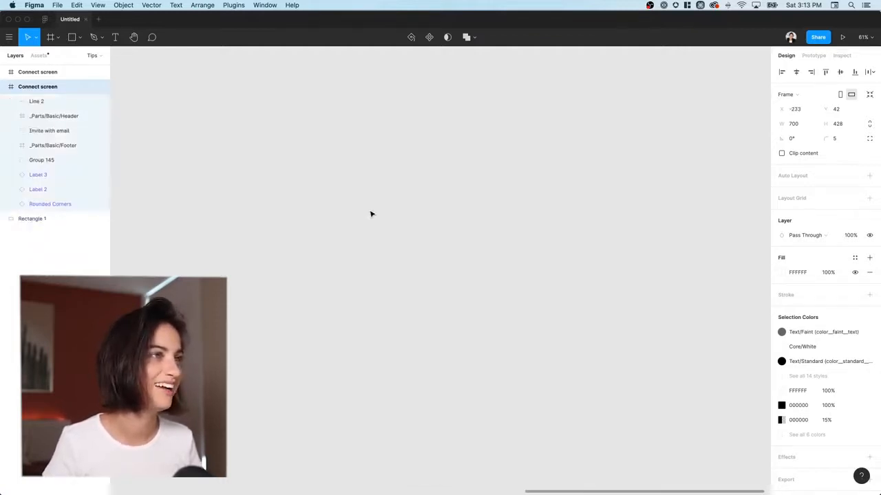
pyautogui.hscroll(5, 370, 214)
pyautogui.hscroll(-5, 370, 214)
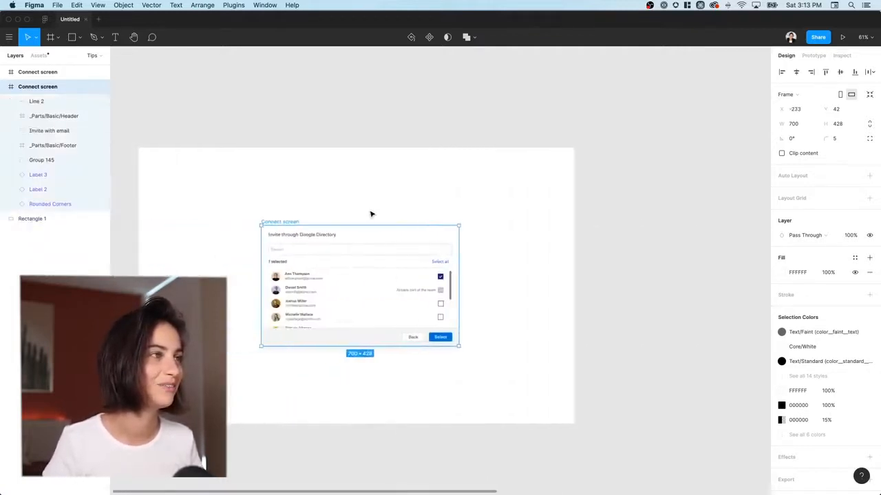
pyautogui.click(589, 128)
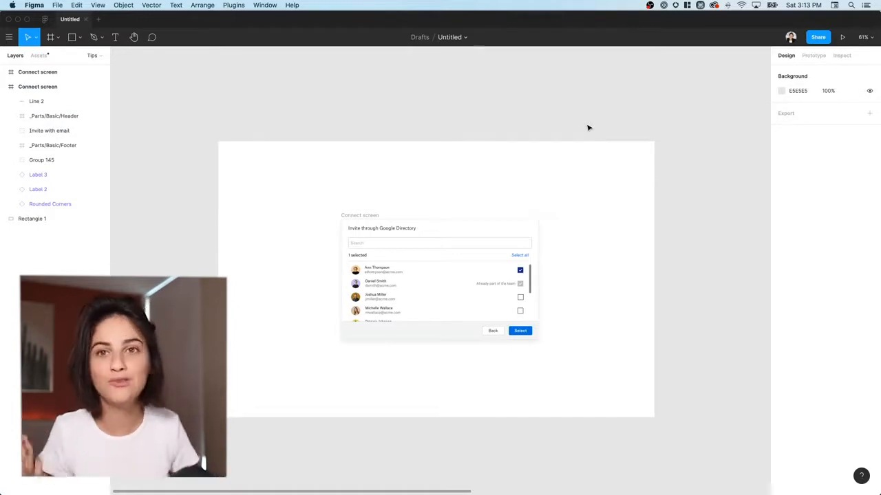
# Step: Copy the Connect screen frame to the empty canvas right of the white rectangle, at about X 959, Y 26
pyautogui.click(360, 216)
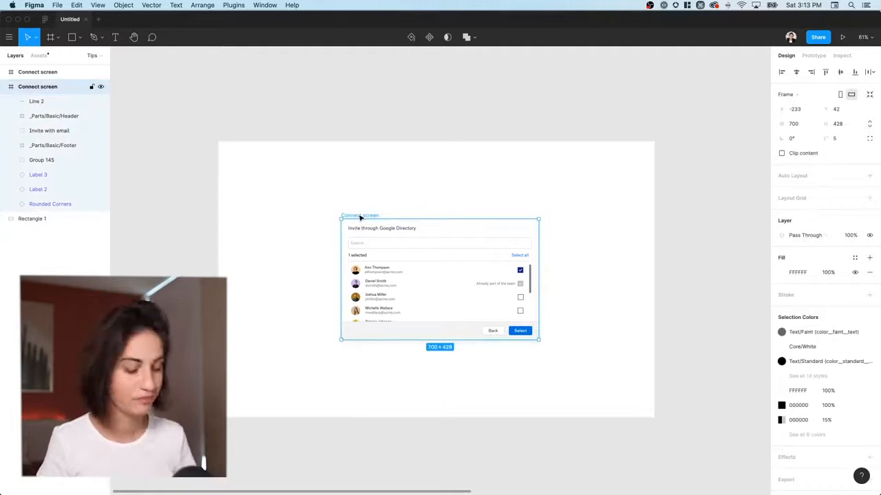
pyautogui.press('alt')
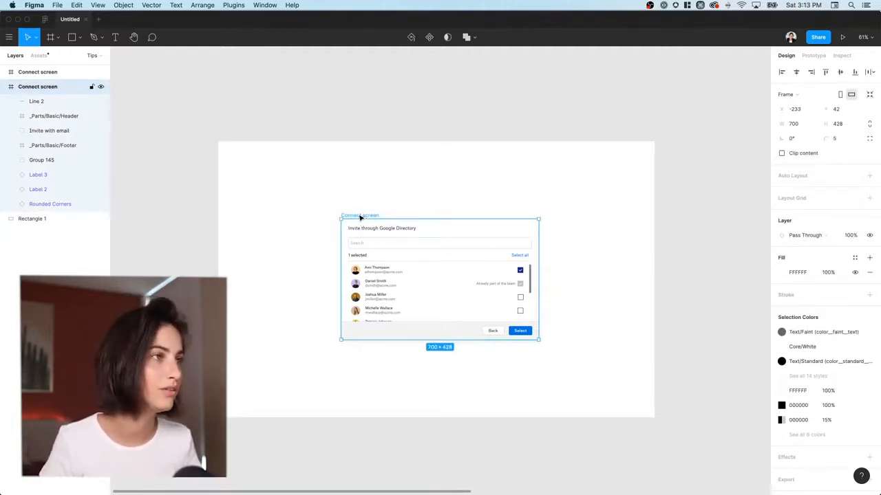
pyautogui.moveTo(359, 217); pyautogui.dragTo(695, 209)
pyautogui.hscroll(2, 696, 213)
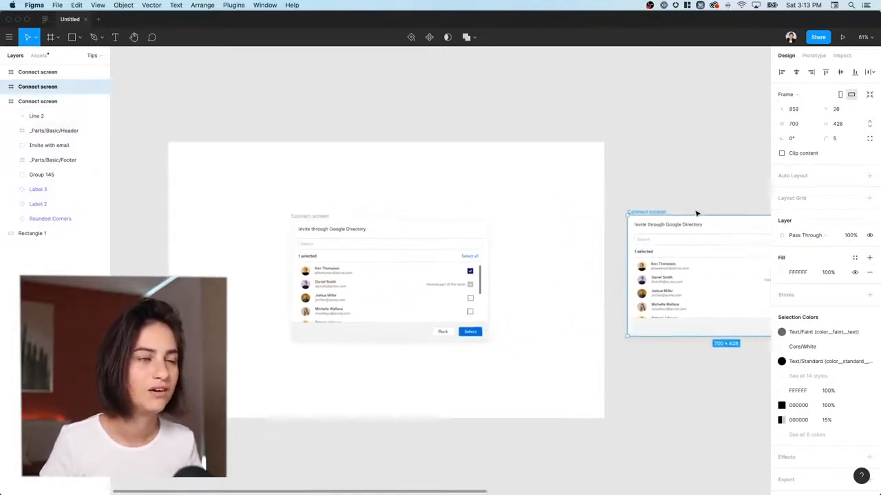
pyautogui.hscroll(2, 489, 430)
pyautogui.scroll(-1, 489, 431)
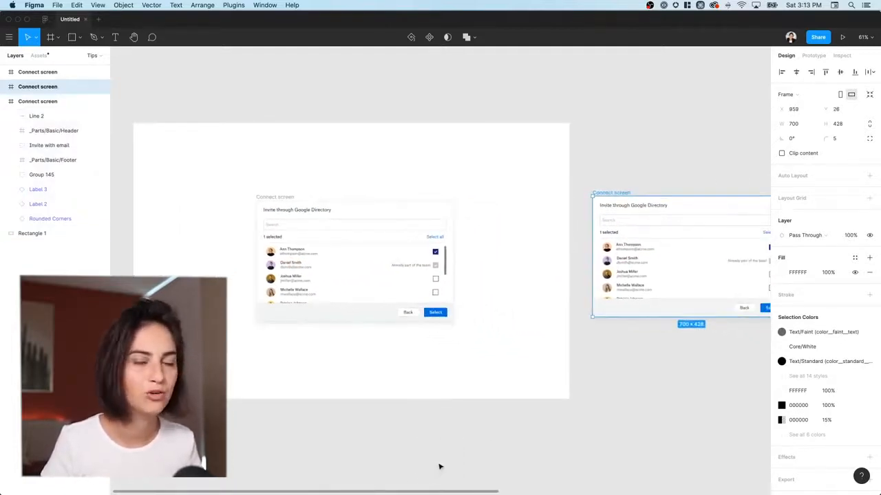
pyautogui.hscroll(4, 593, 238)
pyautogui.scroll(1, 593, 238)
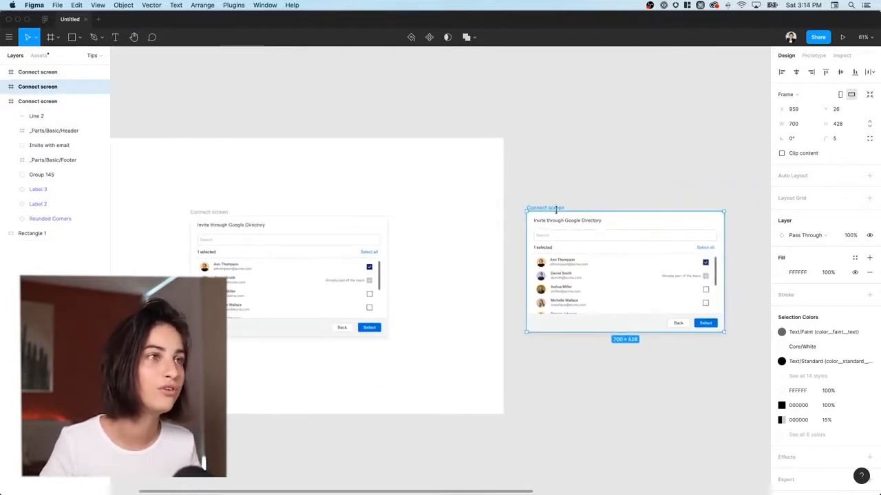
# Step: Copy the new Connect screen frame straight below itself and repeat the duplication to form an evenly spaced column
pyautogui.moveTo(556, 207); pyautogui.dragTo(559, 350)
pyautogui.press('super+d')
pyautogui.press('super+d')
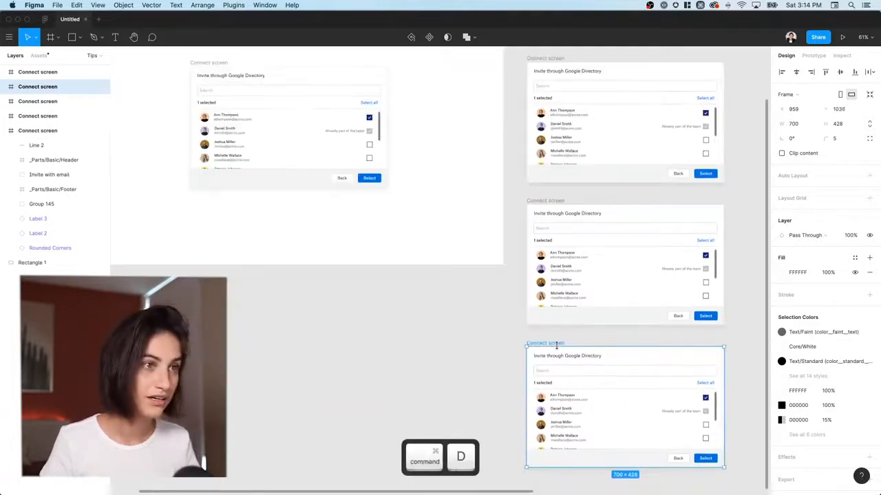
pyautogui.press('super+d')
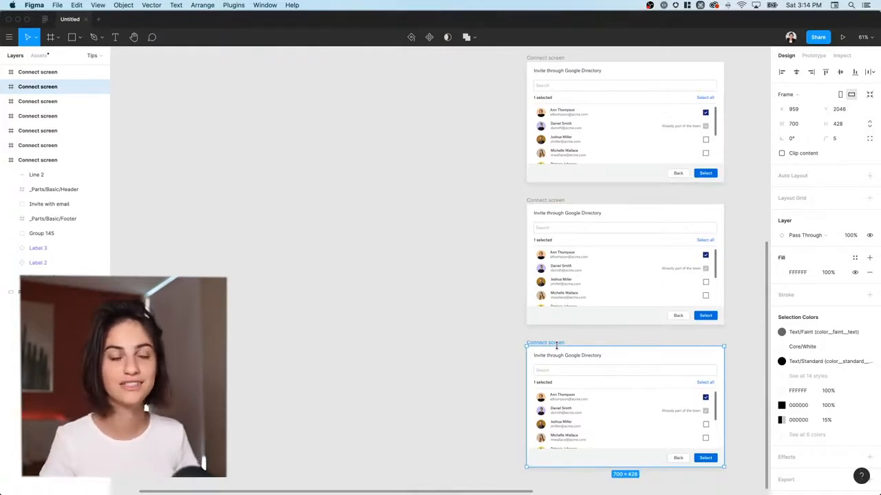
# Step: Undo the column of Connect screen copies, including the first copy beside the rectangle, and clear the selection
pyautogui.press('super+z')
pyautogui.press('super+z')
pyautogui.press('super+z')
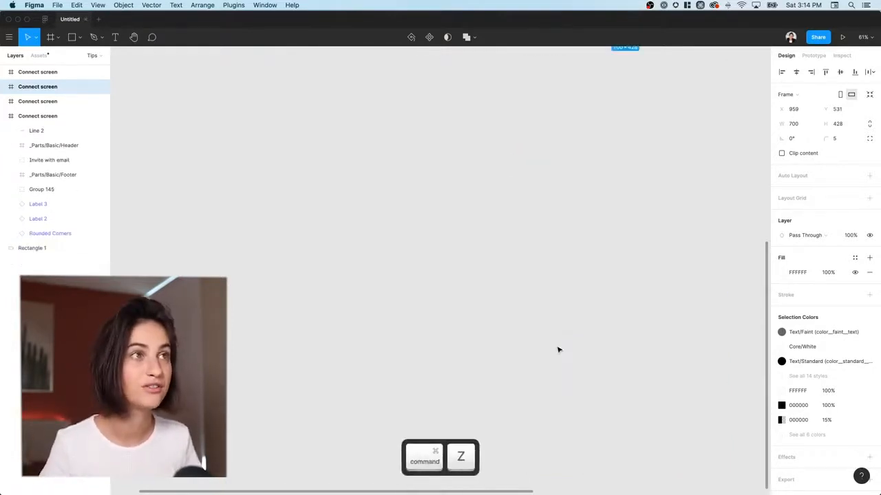
pyautogui.press('super+z')
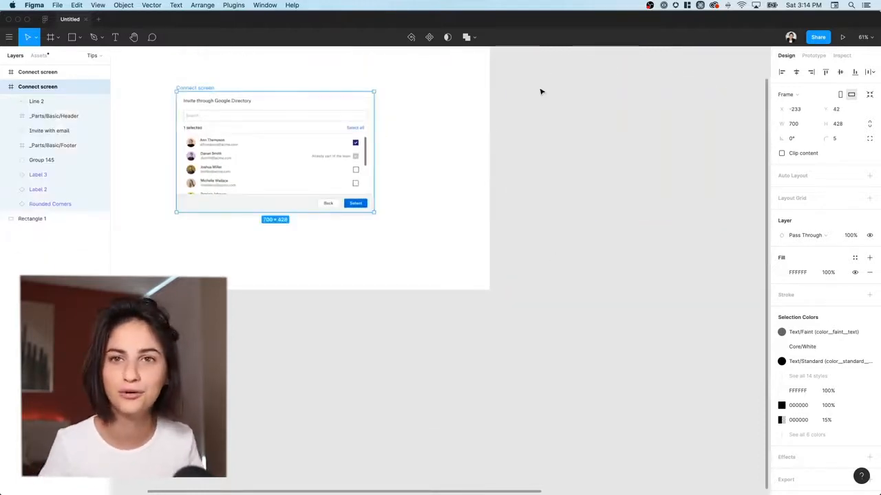
pyautogui.hscroll(-2, 541, 91)
pyautogui.scroll(2, 541, 92)
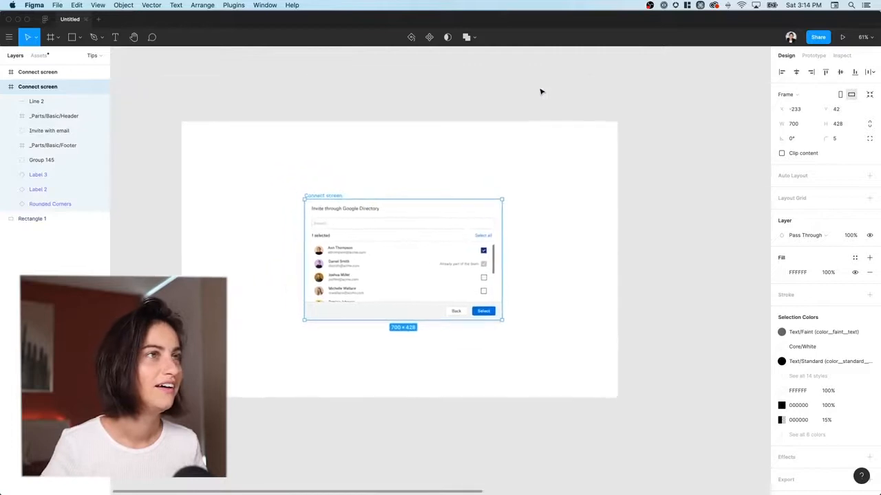
pyautogui.click(542, 92)
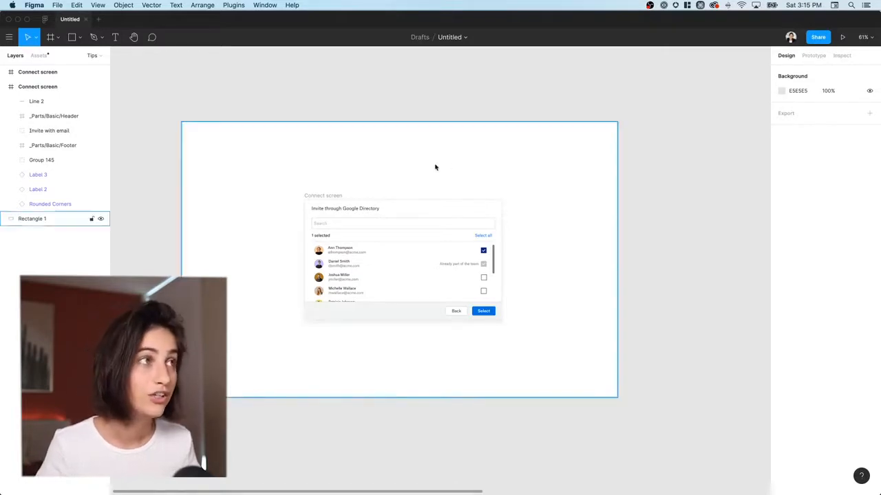
# Step: Try enlarging the Connect screen frame from its lower-right corner to about 988 × 656, and undo the resize
pyautogui.click(333, 200)
pyautogui.click(334, 198)
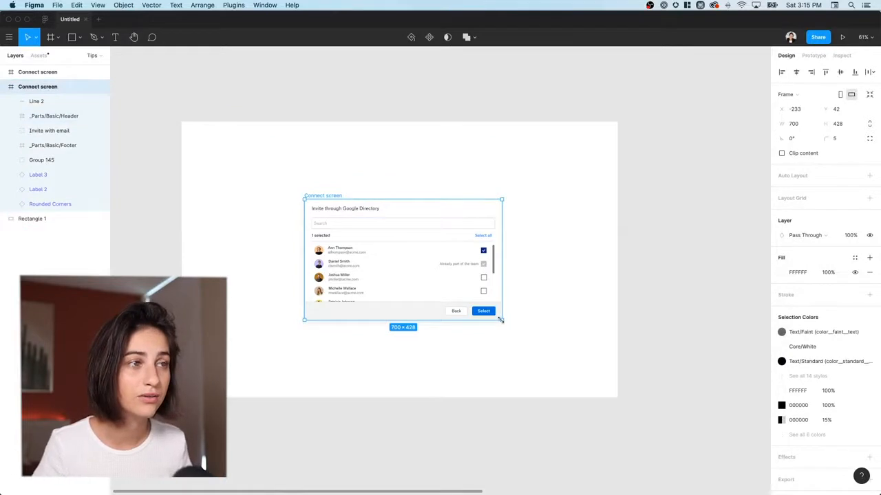
pyautogui.moveTo(500, 320); pyautogui.dragTo(582, 385)
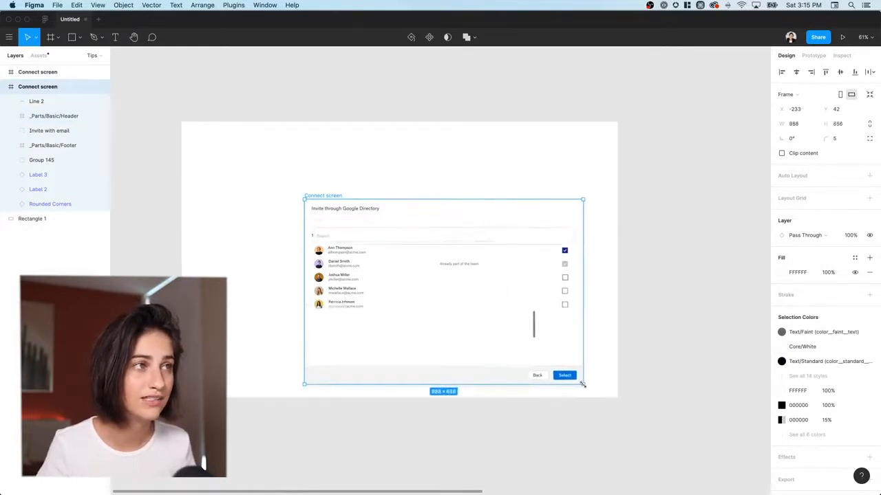
pyautogui.press('super+z')
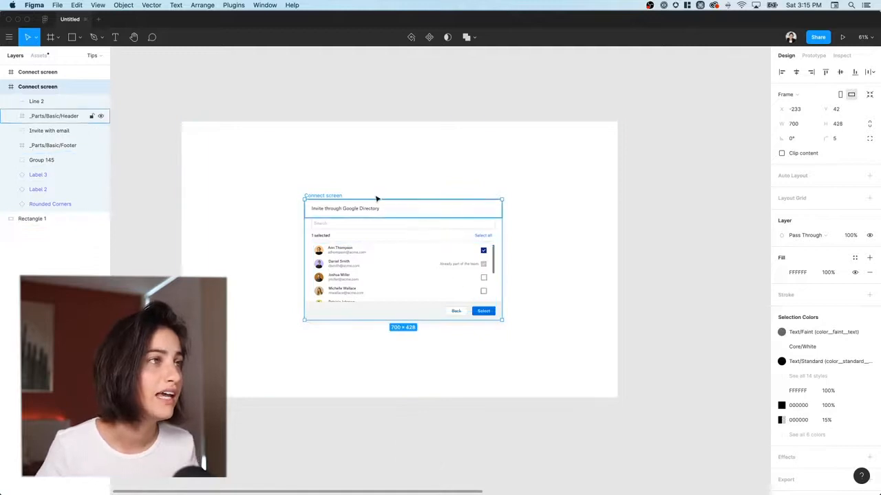
# Step: Try enlarging the white Rectangle 1 from two opposite corners to about 1891 × 1258, and undo both resizes
pyautogui.click(358, 172)
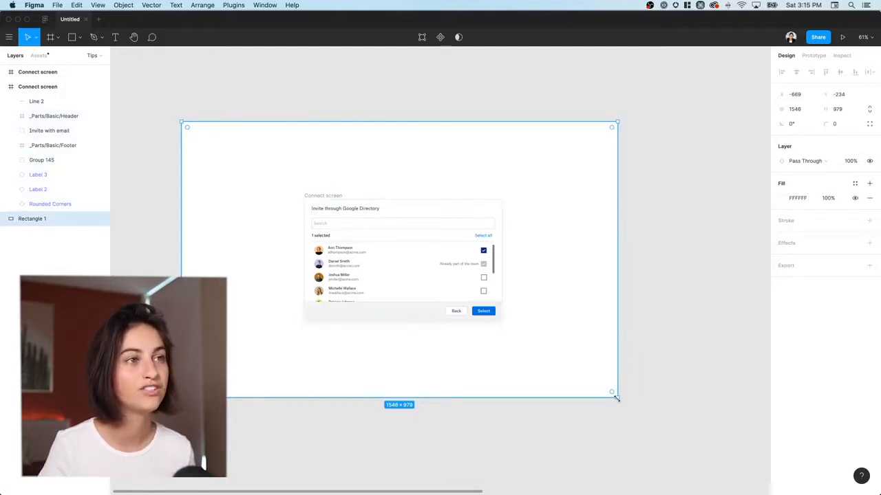
pyautogui.moveTo(616, 398); pyautogui.dragTo(684, 435)
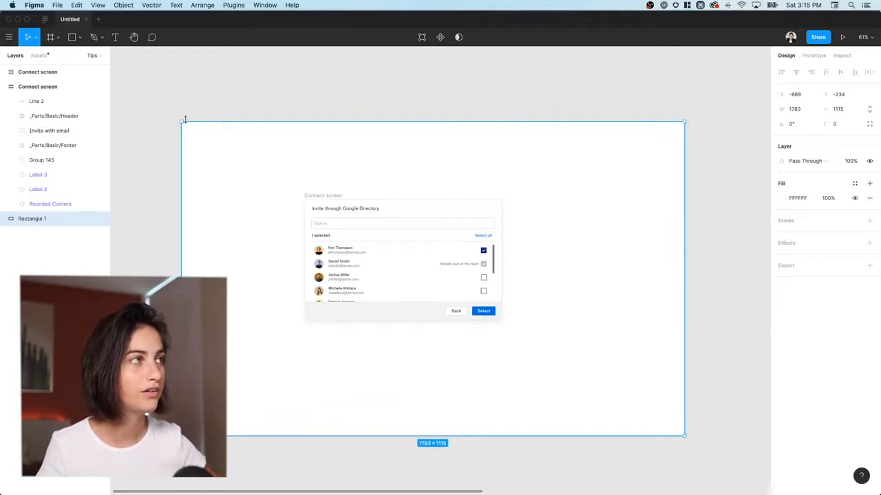
pyautogui.moveTo(182, 122); pyautogui.dragTo(150, 81)
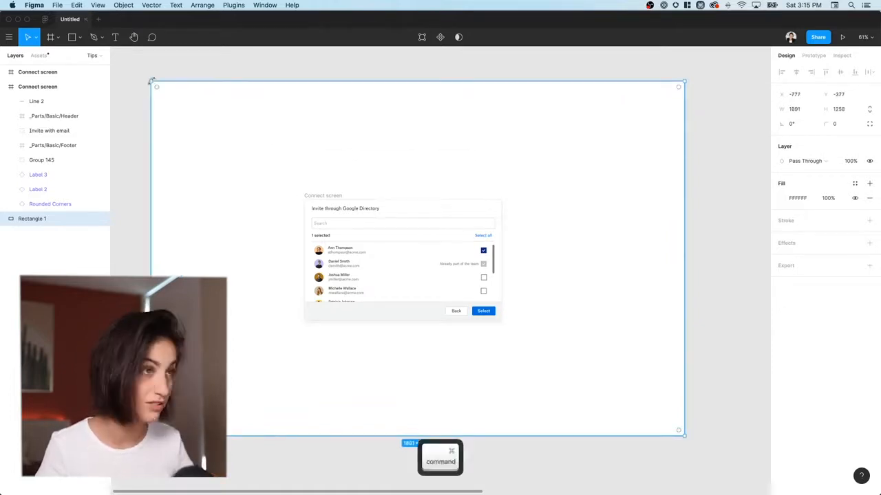
pyautogui.press('super+z')
pyautogui.press('super+z')
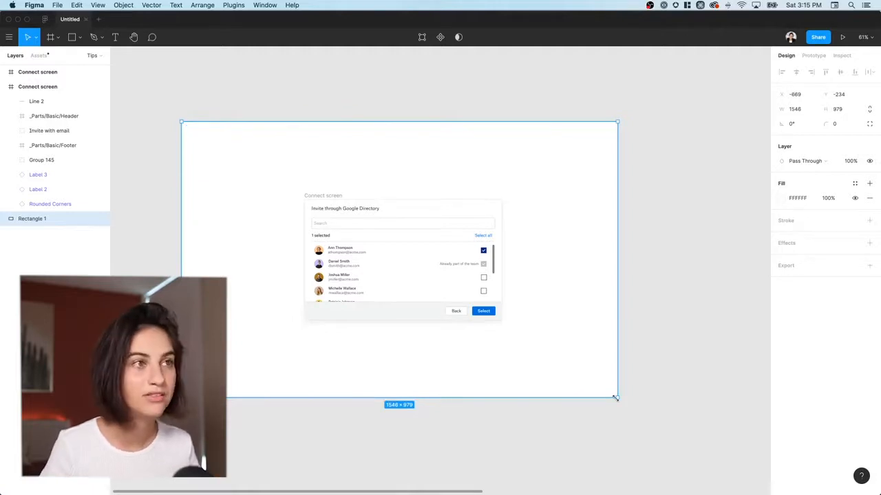
# Step: Resize the white Rectangle 1 symmetrically around its centre to about 1370 × 833
pyautogui.moveTo(616, 398)
pyautogui.mouseDown()
pyautogui.moveTo(677, 442)
pyautogui.moveTo(622, 395)
pyautogui.mouseUp()
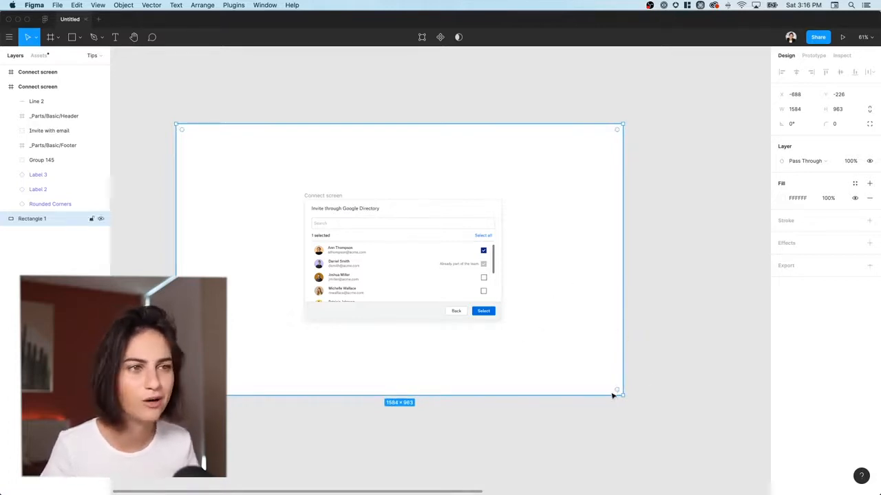
pyautogui.moveTo(620, 393); pyautogui.dragTo(592, 351)
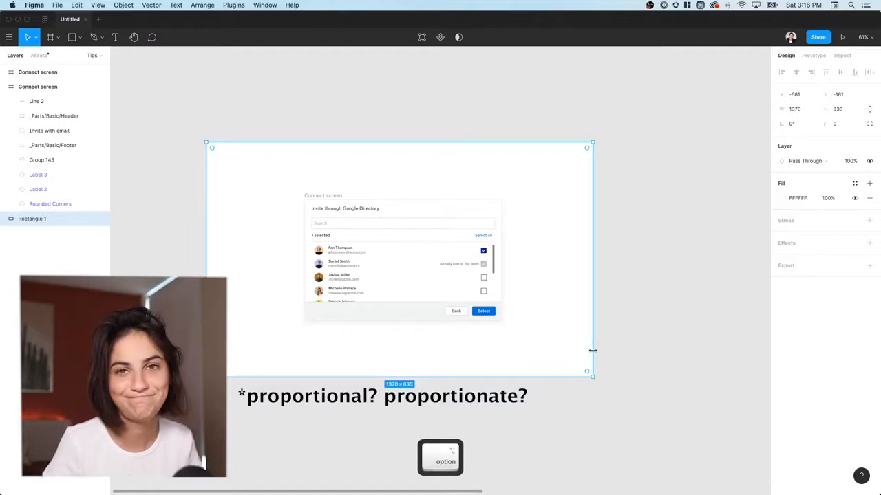
pyautogui.click(653, 324)
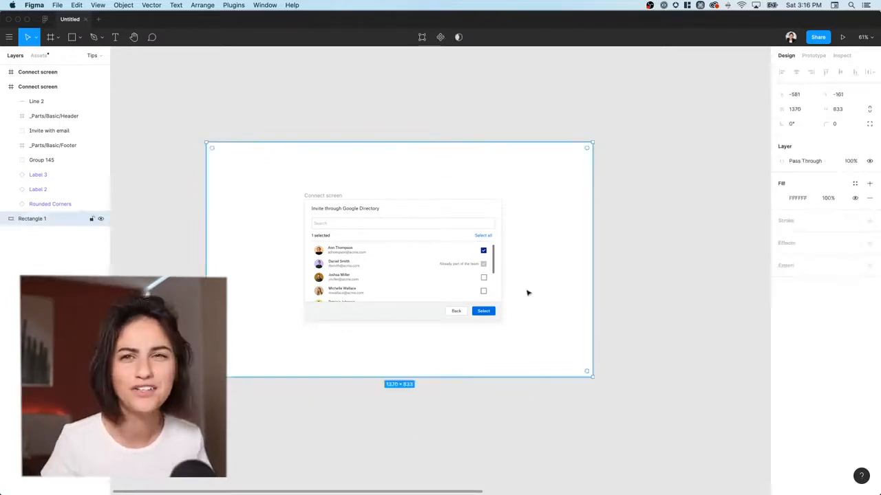
# Step: Try shrinking the Connect screen frame from its lower-right corner, inspect the search field inside it, and undo the resize
pyautogui.click(409, 228)
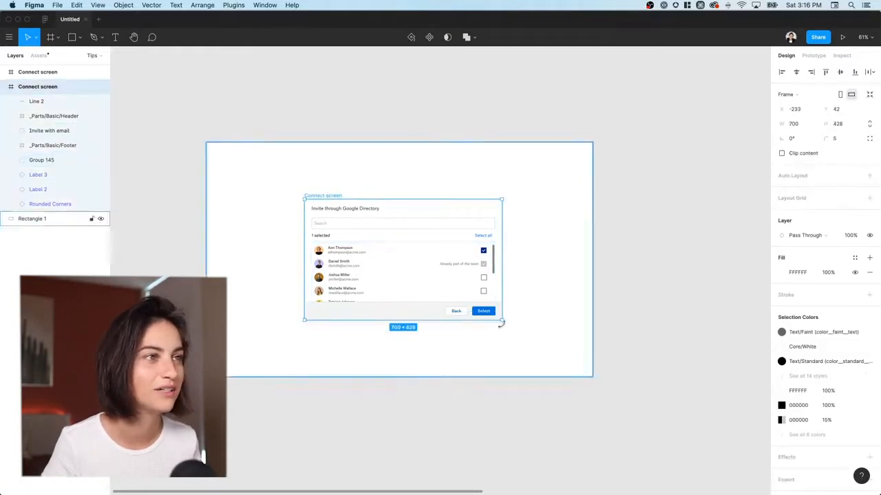
pyautogui.moveTo(500, 319)
pyautogui.mouseDown()
pyautogui.moveTo(565, 353)
pyautogui.moveTo(505, 324)
pyautogui.moveTo(498, 306)
pyautogui.mouseUp()
pyautogui.click(412, 221)
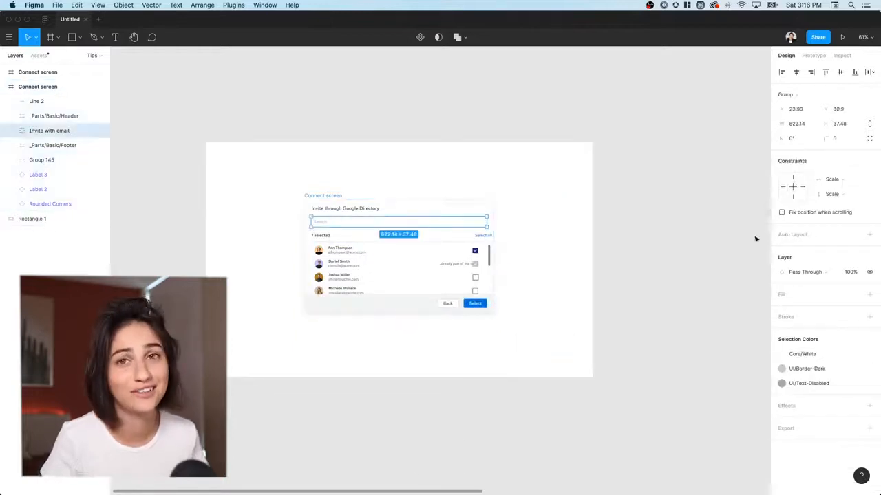
pyautogui.press('super+z')
pyautogui.press('super+z')
pyautogui.press('super+z')
pyautogui.press('super+z')
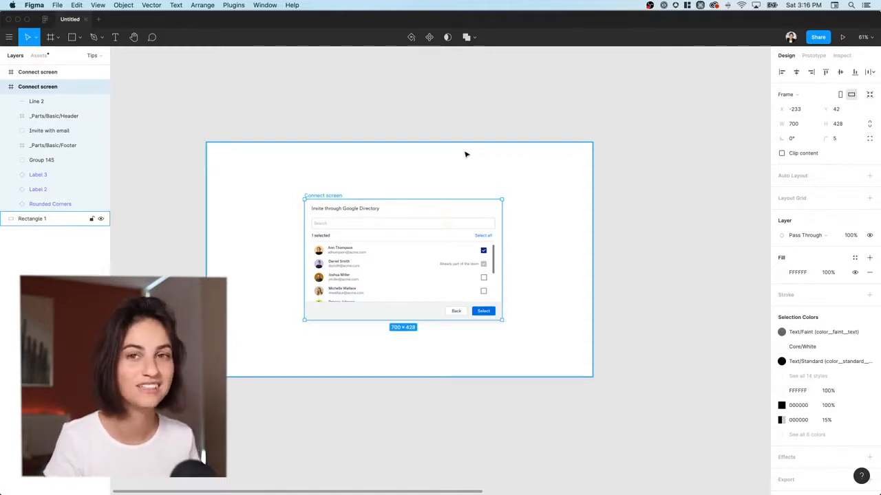
# Step: Try scaling the Connect screen frame up proportionally with the Scale tool from its lower-right corner, undo the scaling and clear the selection
pyautogui.press('k')
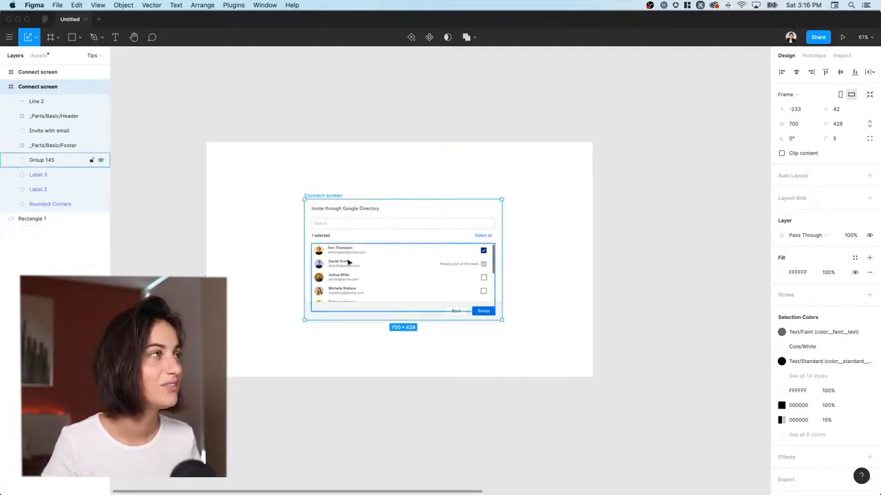
pyautogui.click(37, 39)
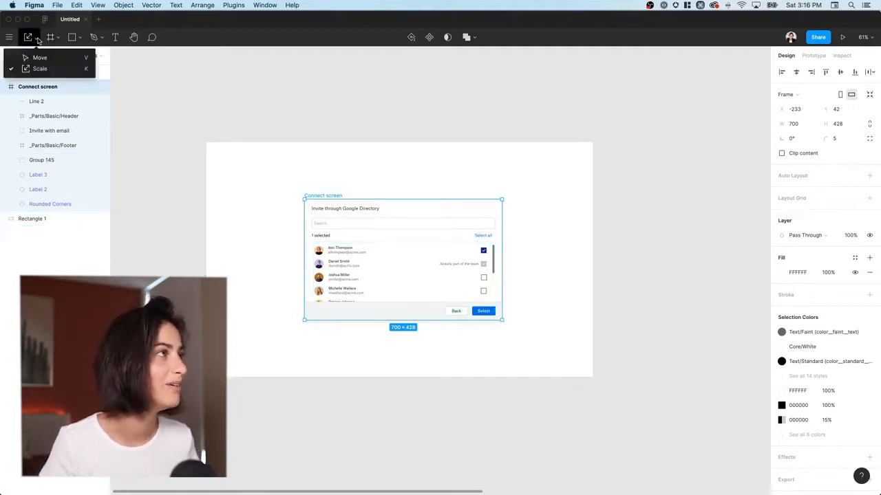
pyautogui.click(35, 70)
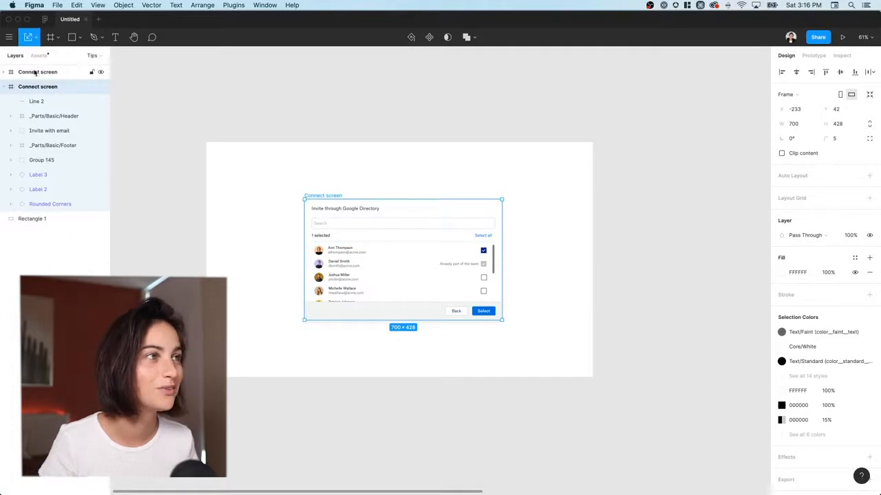
pyautogui.moveTo(502, 320); pyautogui.dragTo(528, 338)
pyautogui.press('super+z')
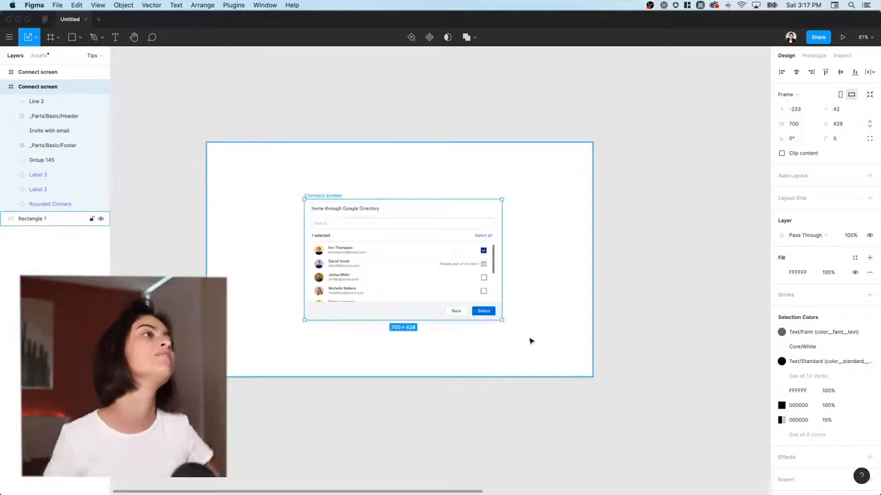
pyautogui.click(572, 311)
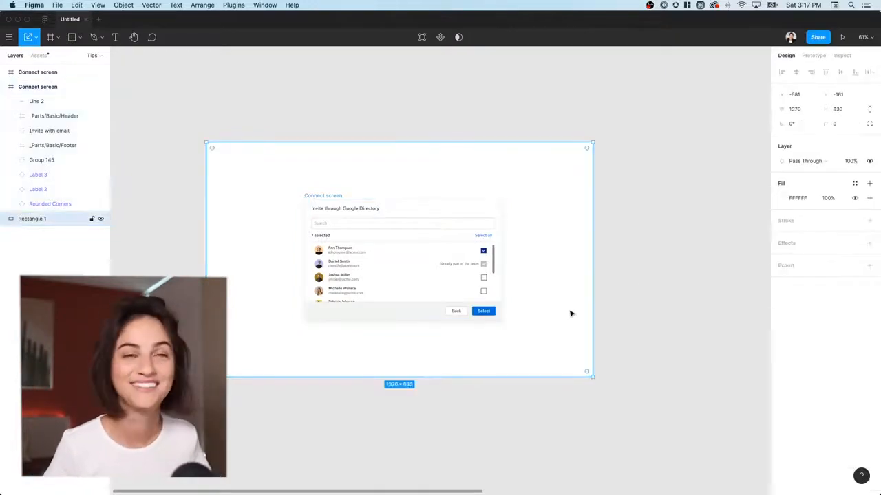
pyautogui.click(645, 281)
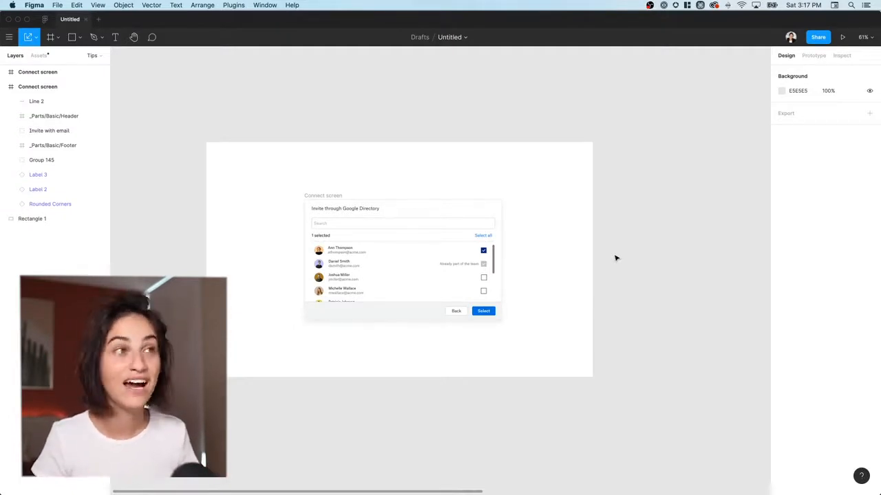
# Step: Try widening the Connect screen frame from its right edge to about 789 with its contents adapting, and undo the resize
pyautogui.click(550, 269)
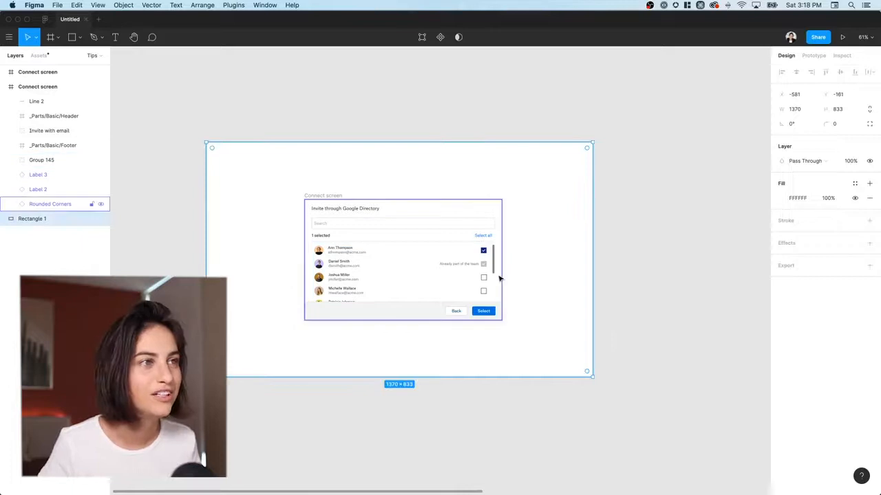
pyautogui.click(499, 278)
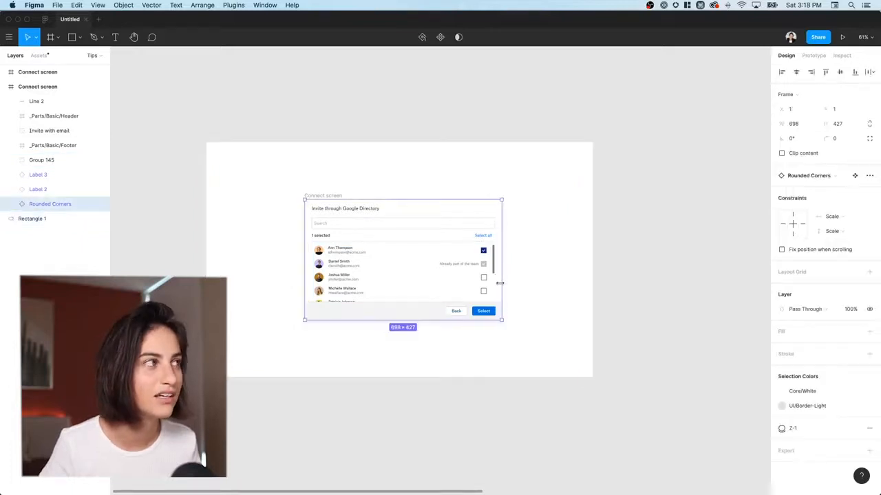
pyautogui.click(22, 87)
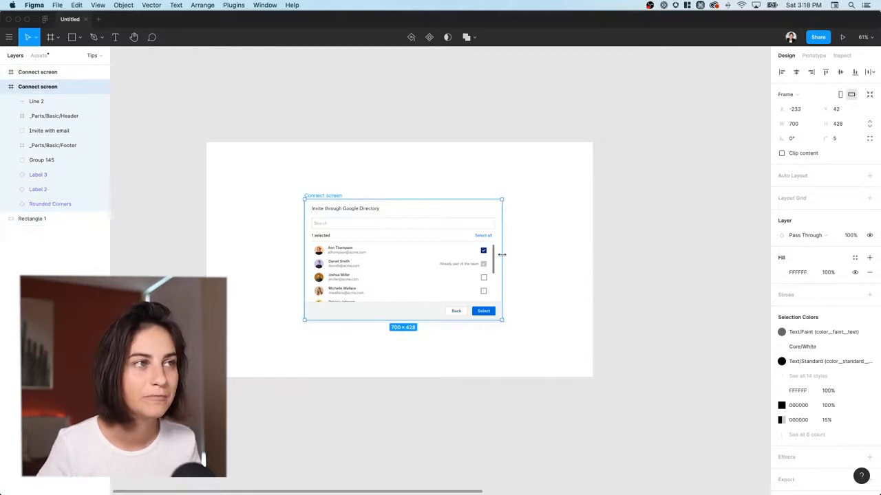
pyautogui.moveTo(501, 254); pyautogui.dragTo(523, 258)
pyautogui.moveTo(529, 259); pyautogui.dragTo(526, 260)
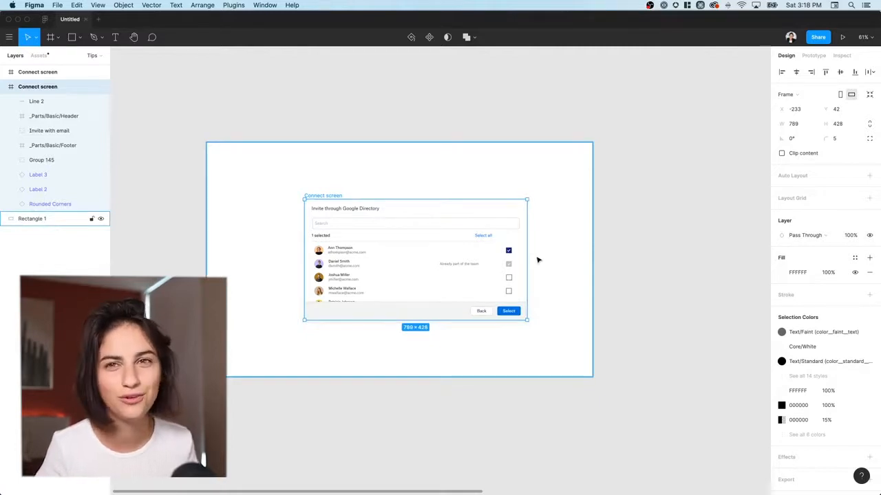
pyautogui.press('super+z')
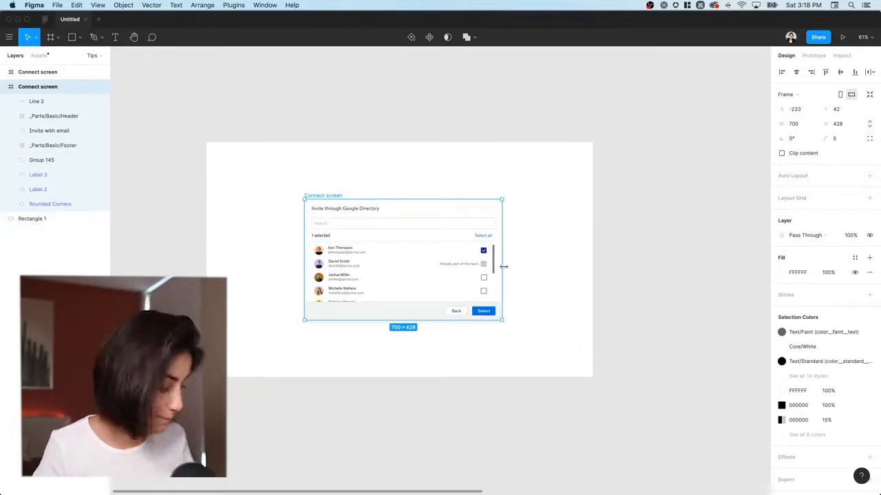
# Step: Try widening only the Connect screen frame to about 760, ignoring its contents' constraints, and fill it with red F90000
pyautogui.press('super')
pyautogui.moveTo(503, 266)
pyautogui.mouseDown()
pyautogui.moveTo(555, 266)
pyautogui.moveTo(519, 266)
pyautogui.mouseUp()
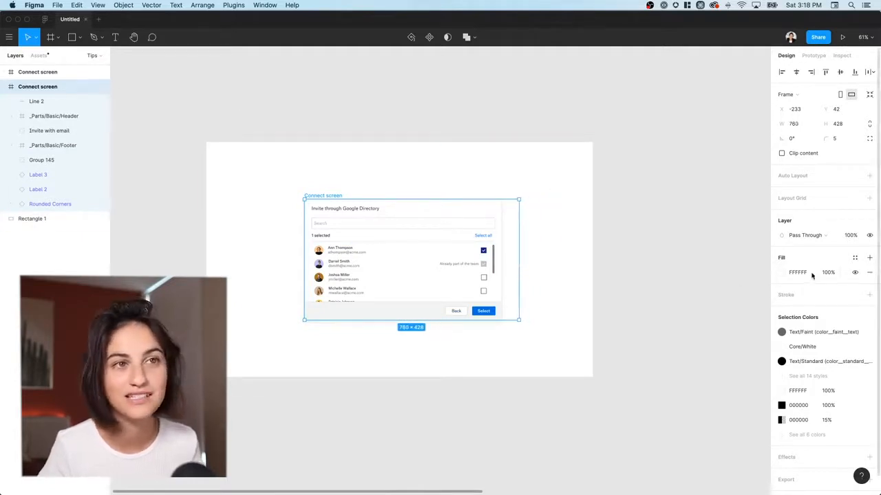
pyautogui.click(781, 276)
pyautogui.click(768, 270)
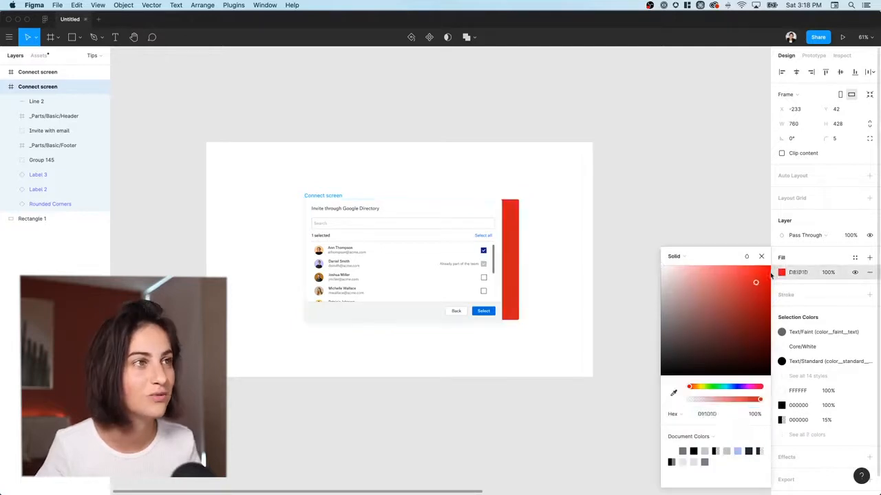
pyautogui.click(515, 319)
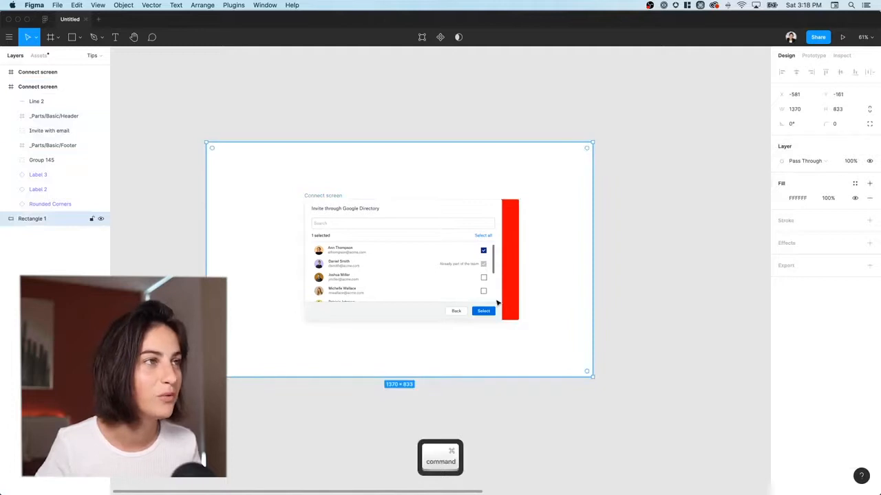
# Step: Try stretching the Connect screen frame's height to about 571 with its contents adapting, and undo the resize
pyautogui.click(309, 196)
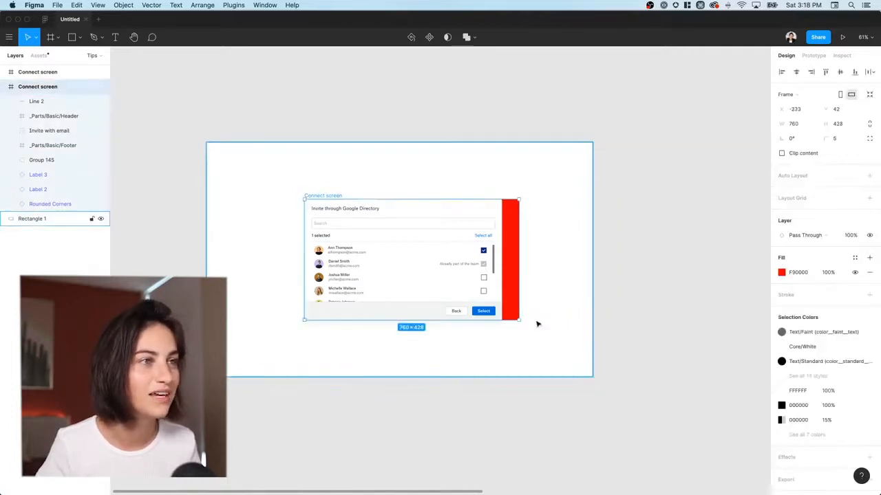
pyautogui.moveTo(517, 318); pyautogui.dragTo(506, 361)
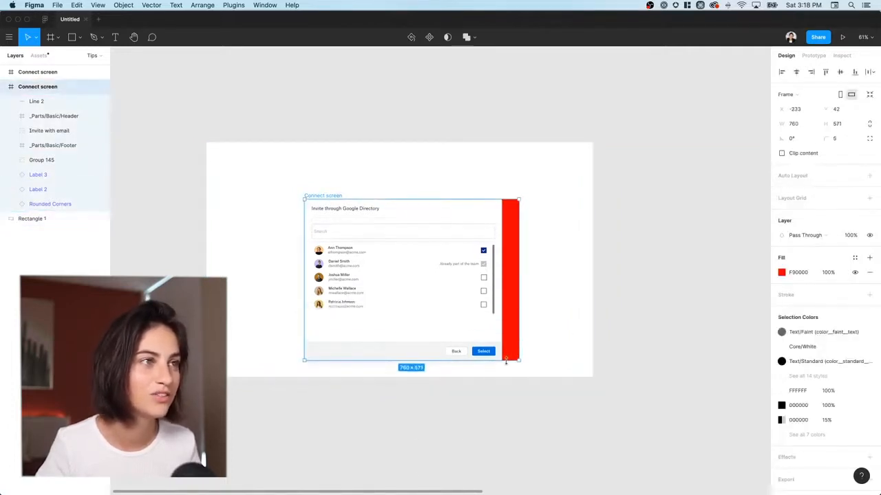
pyautogui.press('super+z')
# Step: Try extending only the Connect screen frame's height to about 514 without its contents, and undo this change, the red fill and the widening
pyautogui.moveTo(508, 321); pyautogui.dragTo(508, 345)
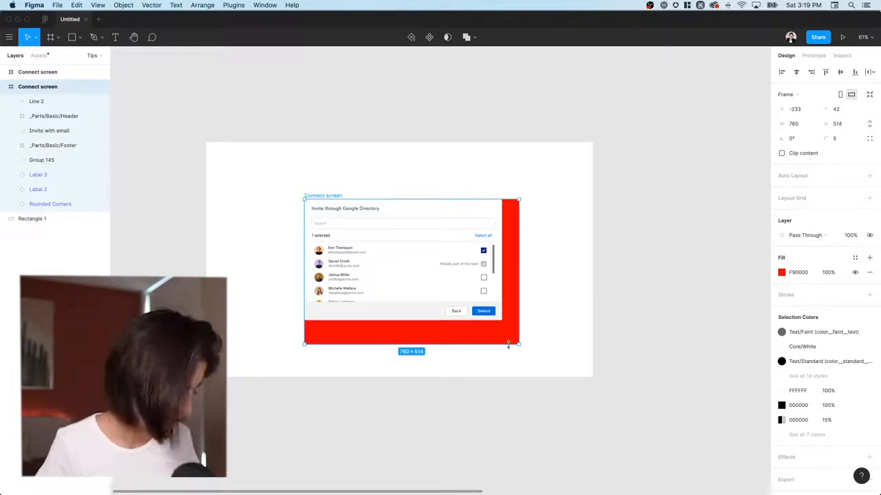
pyautogui.press('super+z')
pyautogui.press('super+z')
pyautogui.press('super+z')
pyautogui.press('super+z')
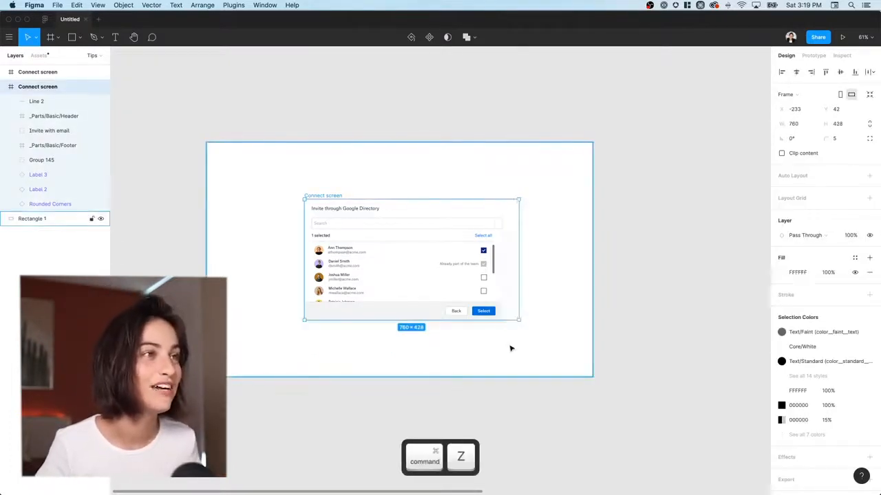
pyautogui.press('super+z')
pyautogui.press('super+z')
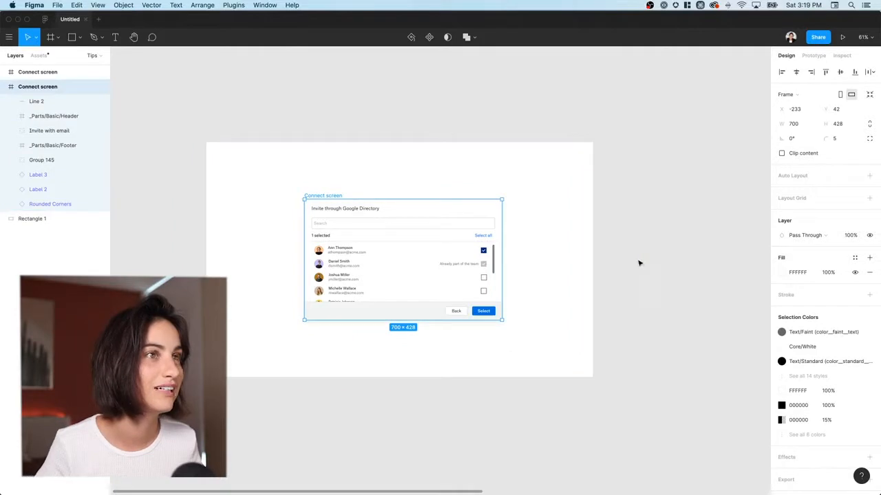
pyautogui.click(639, 262)
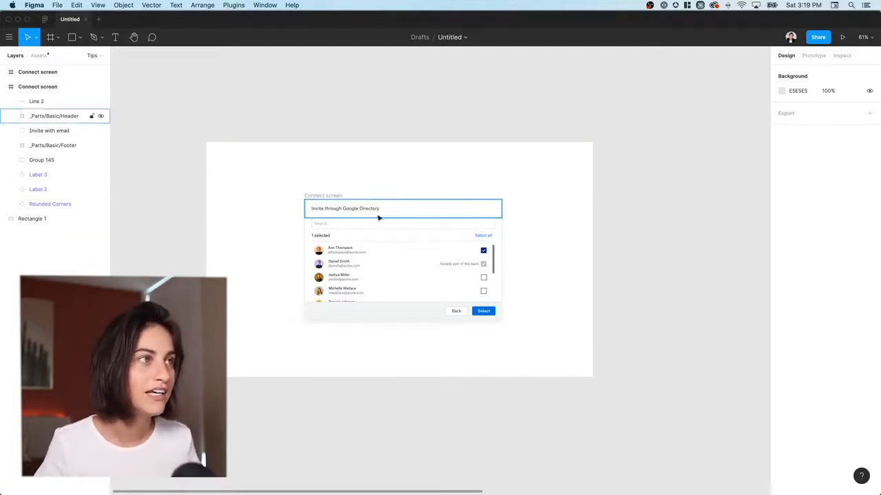
# Step: Compare the text styles of the first member's name and the "1 selected" label in the Connect screen
pyautogui.scroll(5, 327, 245)
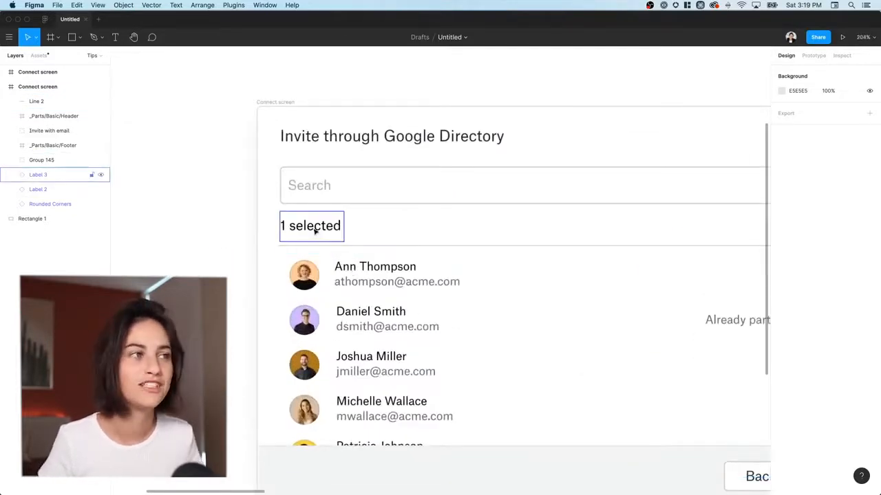
pyautogui.keyDown('super'); pyautogui.click(371, 268); pyautogui.keyUp('super')
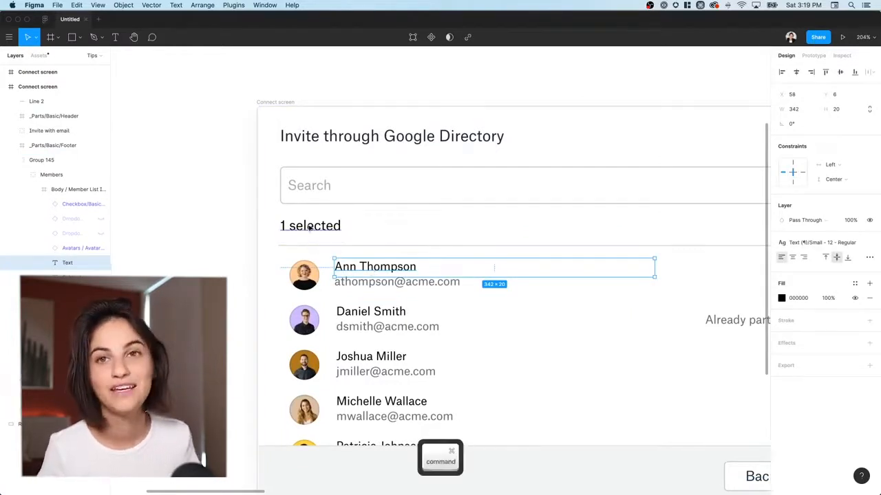
pyautogui.keyDown('super'); pyautogui.click(309, 227); pyautogui.keyUp('super')
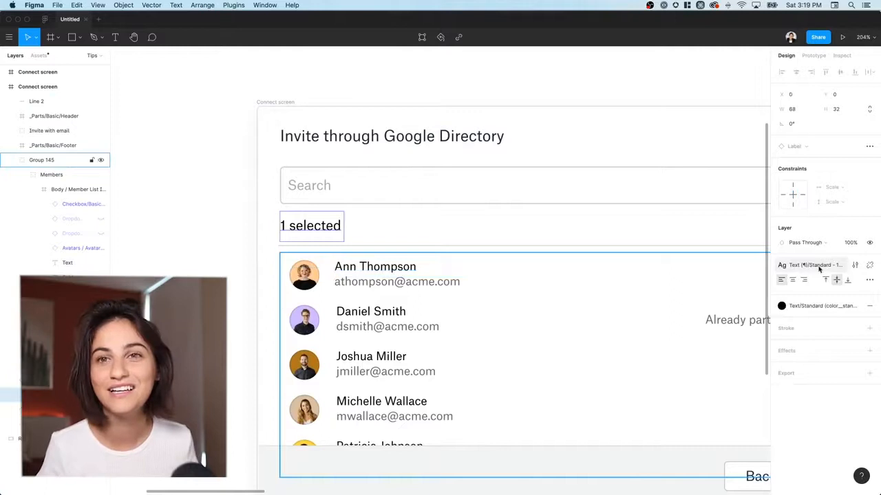
pyautogui.click(818, 269)
pyautogui.click(821, 270)
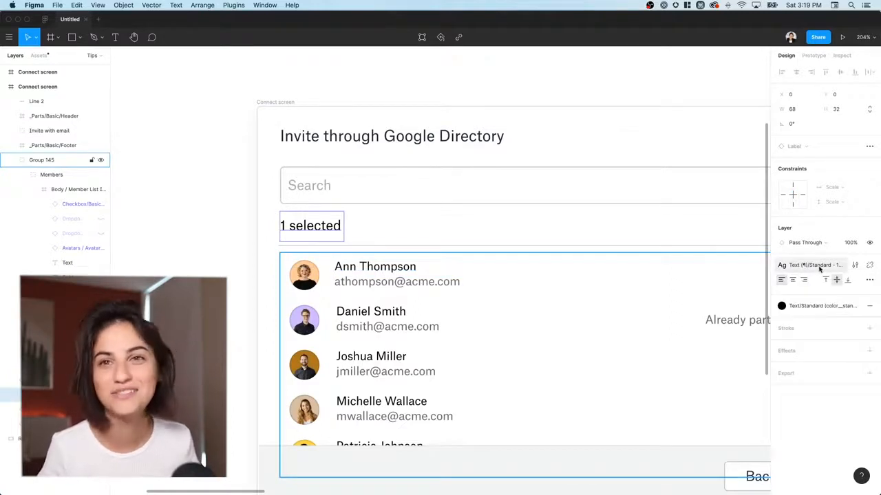
pyautogui.keyDown('super'); pyautogui.click(375, 269); pyautogui.keyUp('super')
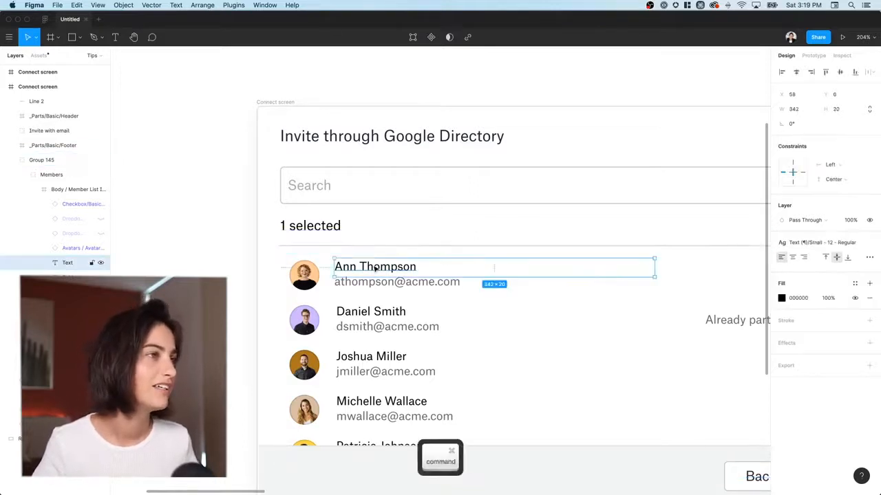
# Step: Try copying the "1 selected" label's properties onto the first member's name, and undo the style change
pyautogui.keyDown('super'); pyautogui.click(326, 230); pyautogui.keyUp('super')
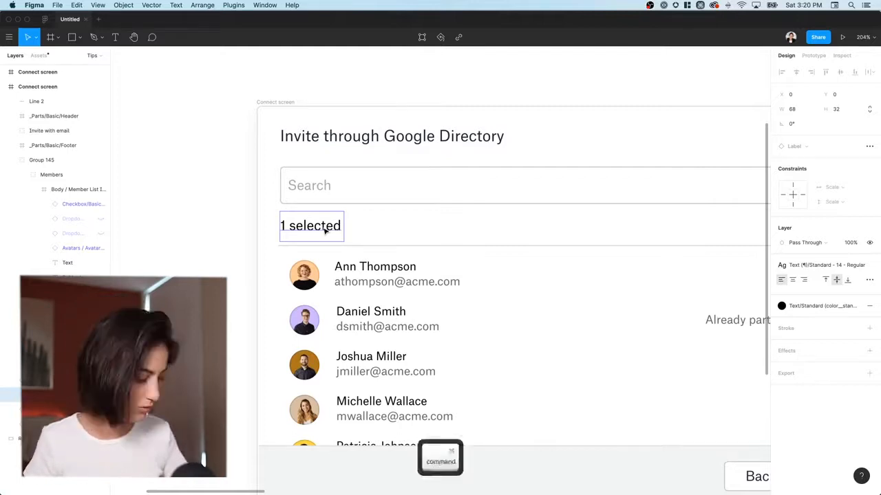
pyautogui.press('super+alt+c')
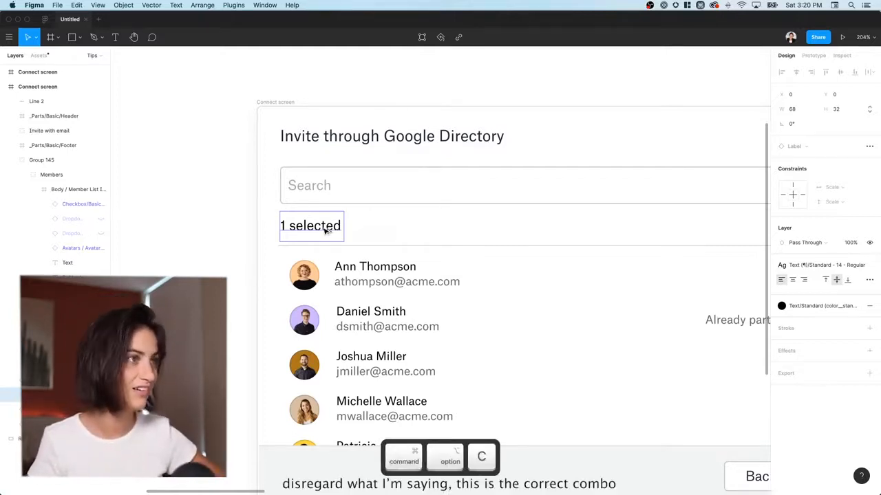
pyautogui.click(348, 260)
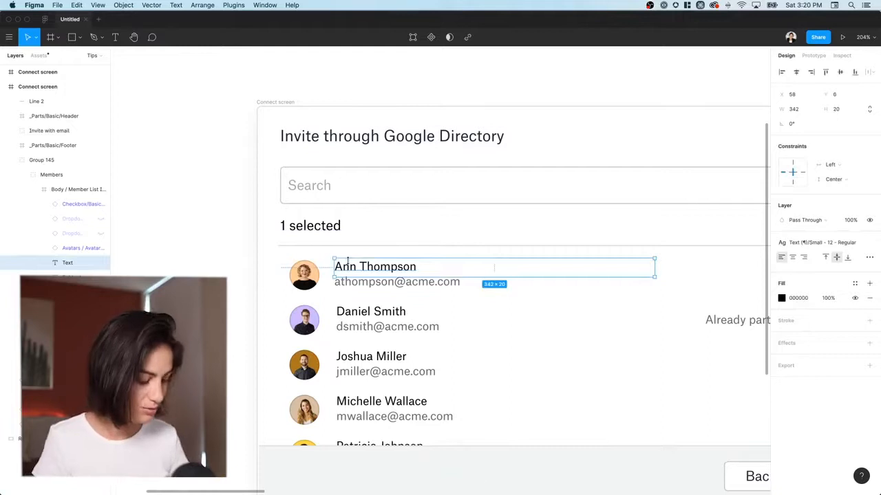
pyautogui.press('super+alt+v')
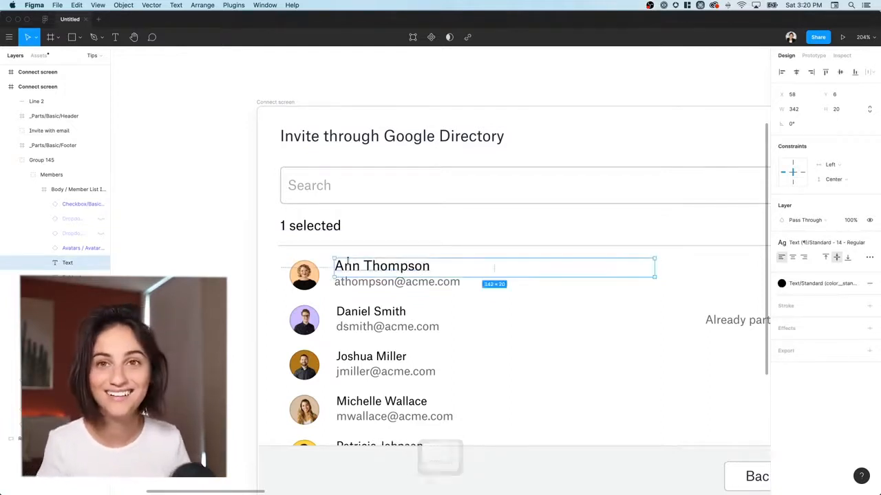
pyautogui.press('super+z')
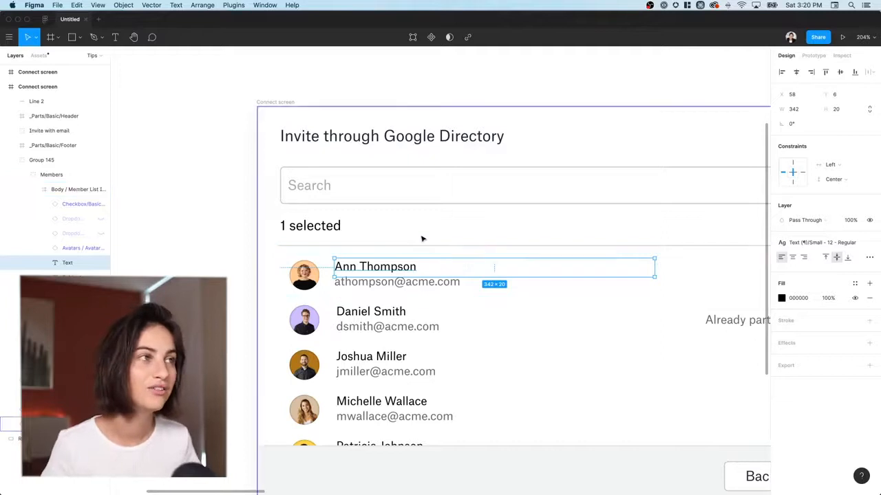
# Step: Copy the properties of the "Select all" link and paste them onto the "1 selected" label
pyautogui.keyDown('super'); pyautogui.scroll(-6, 420, 238); pyautogui.keyUp('super')
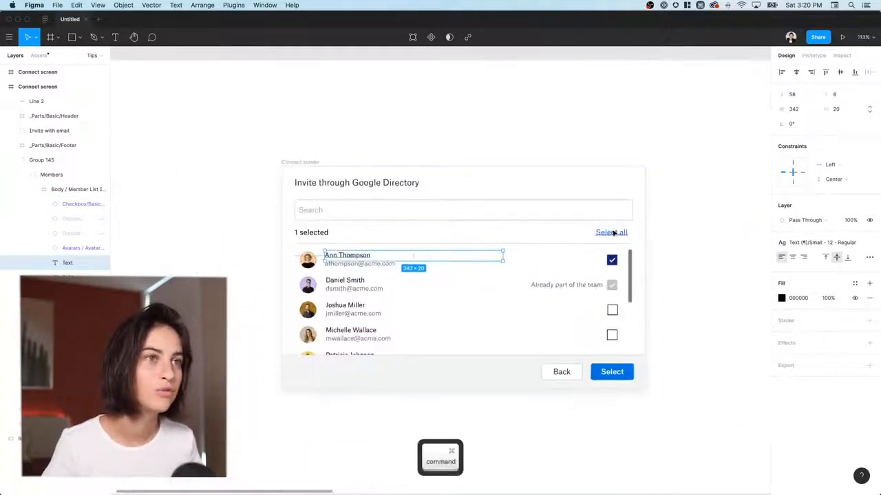
pyautogui.keyDown('super'); pyautogui.click(613, 232); pyautogui.keyUp('super')
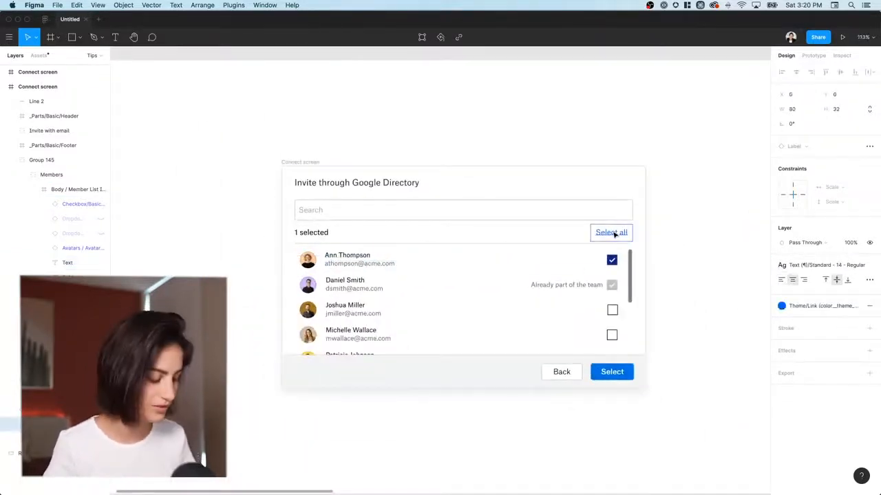
pyautogui.press('super+alt+c')
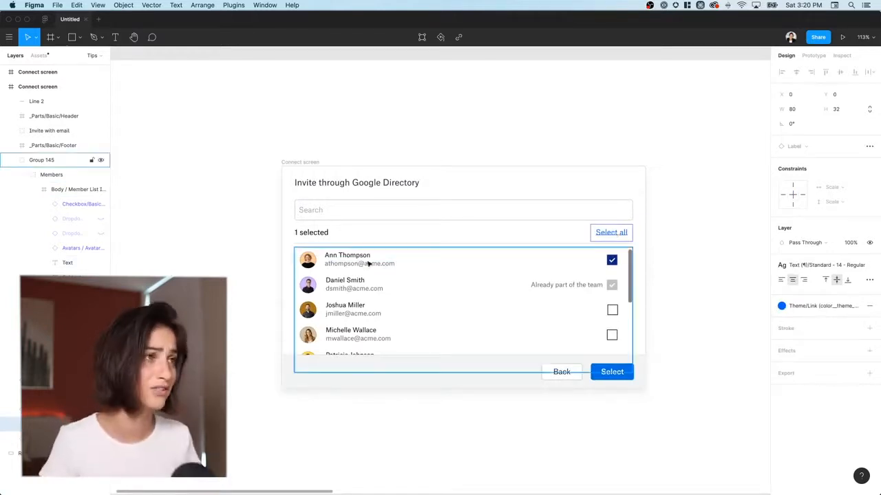
pyautogui.keyDown('super'); pyautogui.click(318, 234); pyautogui.keyUp('super')
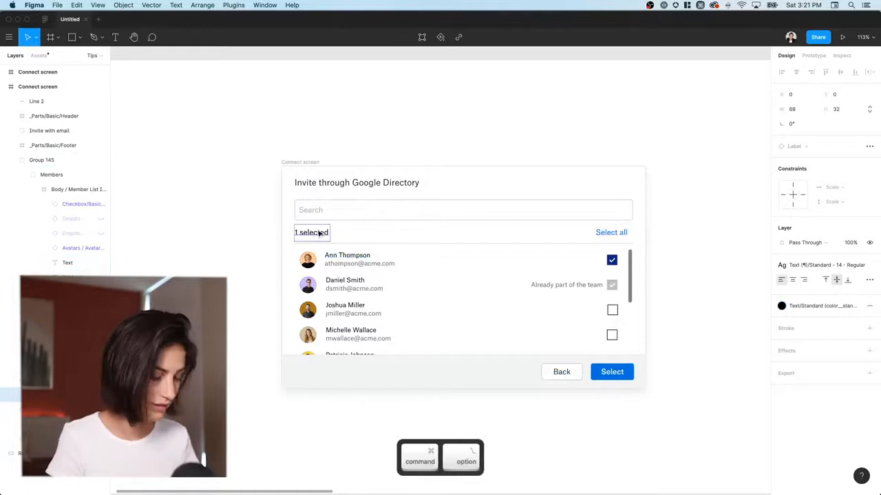
pyautogui.click(313, 447)
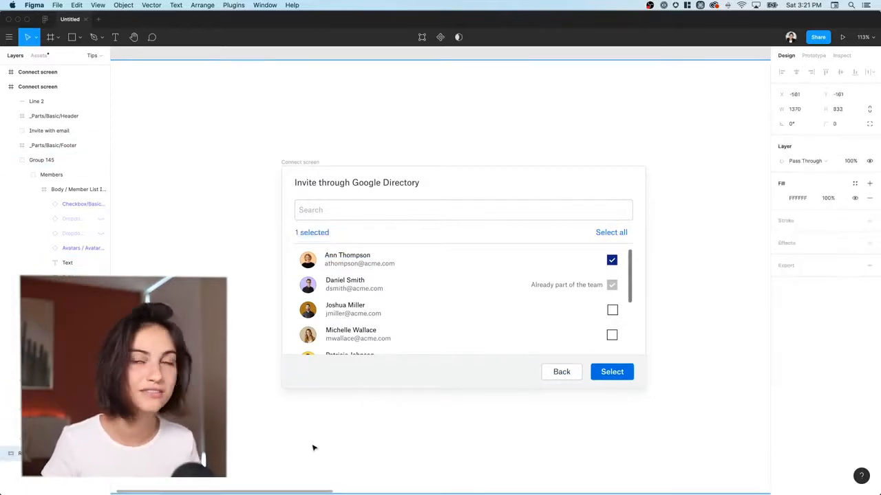
# Step: Undo the properties pasted onto the "1 selected" label
pyautogui.press('super+z')
pyautogui.press('super+z')
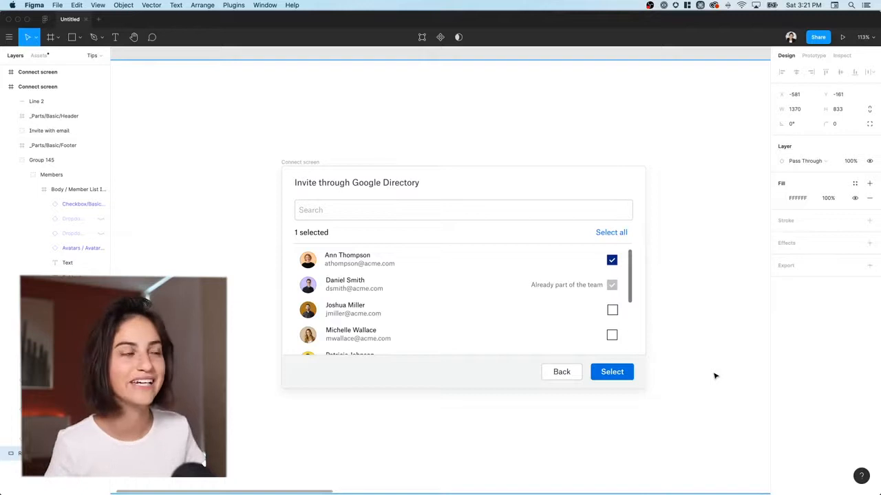
# Step: Nudge the "Select all" link left and back right in small steps, ending at X 593
pyautogui.click(605, 235)
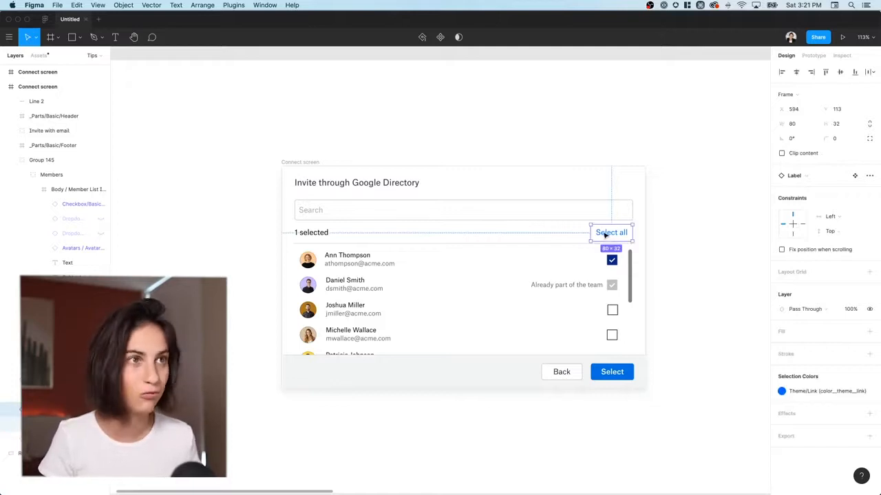
pyautogui.press('Left')
pyautogui.press('Left')
pyautogui.press('Left')
pyautogui.press('Left')
pyautogui.press('Left')
pyautogui.press('Left')
pyautogui.press('Left')
pyautogui.press('Right')
pyautogui.press('Right')
pyautogui.press('Right')
pyautogui.press('Right')
pyautogui.press('Right')
pyautogui.press('Right')
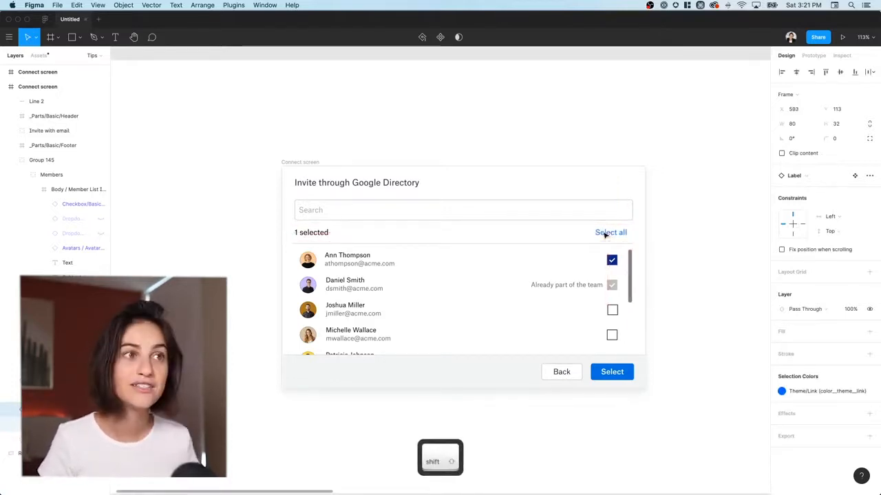
# Step: Nudge the "Select all" link six big steps left and six big steps back right
pyautogui.hotkey('shift', 'Left')
pyautogui.hotkey('shift', 'Left')
pyautogui.hotkey('shift', 'Left')
pyautogui.hotkey('shift', 'Left')
pyautogui.hotkey('shift', 'Left')
pyautogui.hotkey('shift', 'Left')
pyautogui.hotkey('shift', 'Right')
pyautogui.hotkey('shift', 'Right')
pyautogui.hotkey('shift', 'Right')
pyautogui.hotkey('shift', 'Right')
pyautogui.hotkey('shift', 'Right')
pyautogui.hotkey('shift', 'Right')
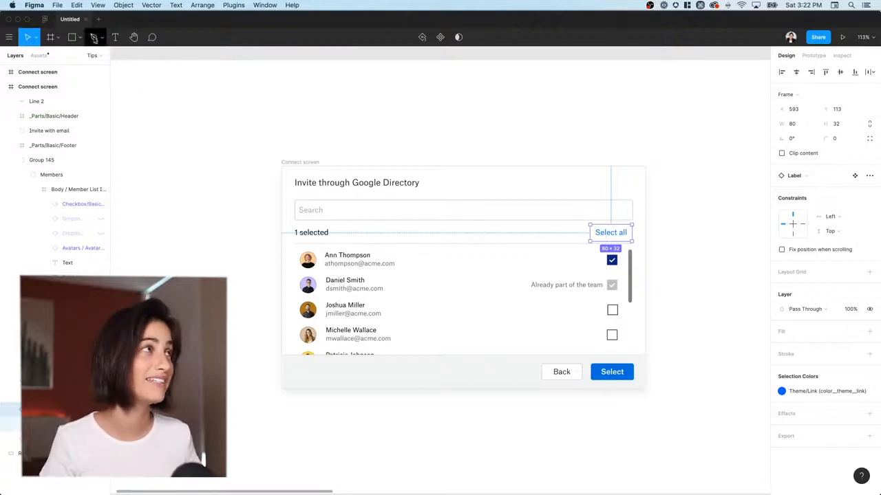
# Step: Set the big nudge amount to 8 in the preferences and try it on the "Select all" link
pyautogui.click(9, 38)
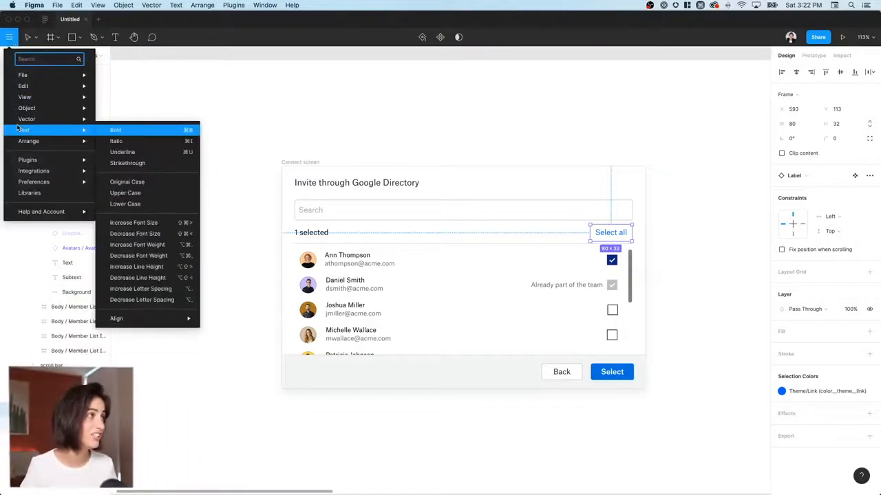
pyautogui.moveTo(43, 175)
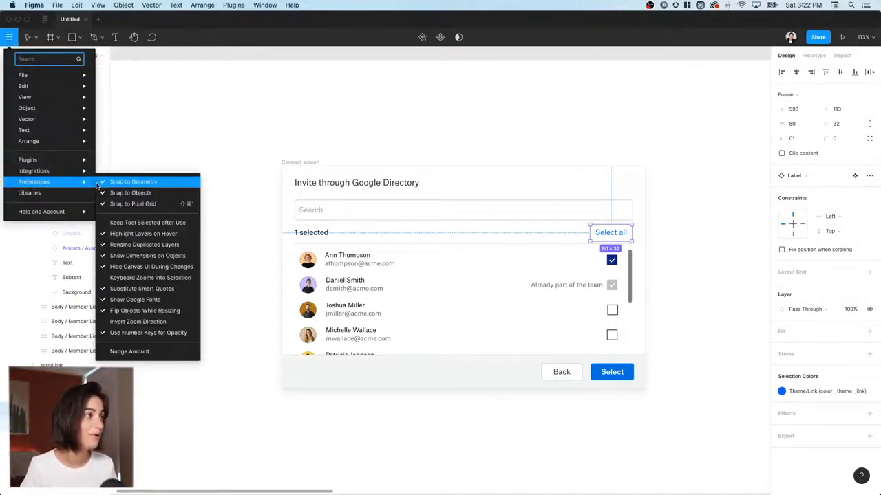
pyautogui.click(115, 352)
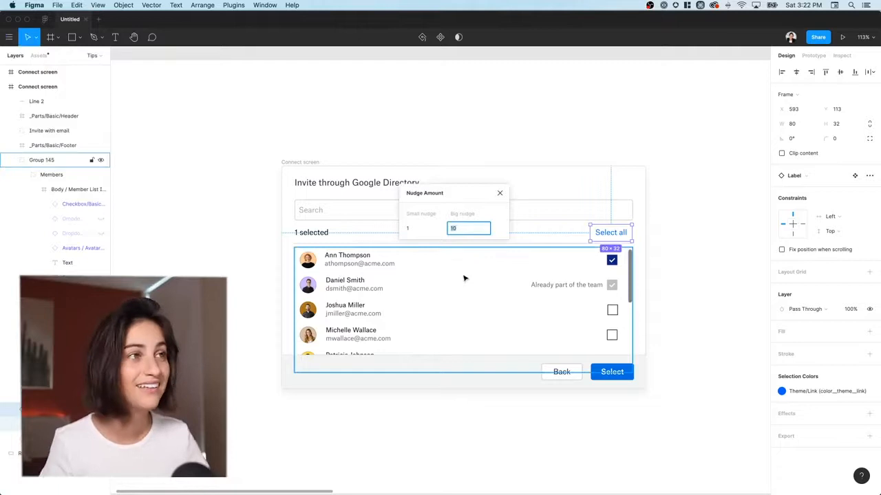
pyautogui.write('8')
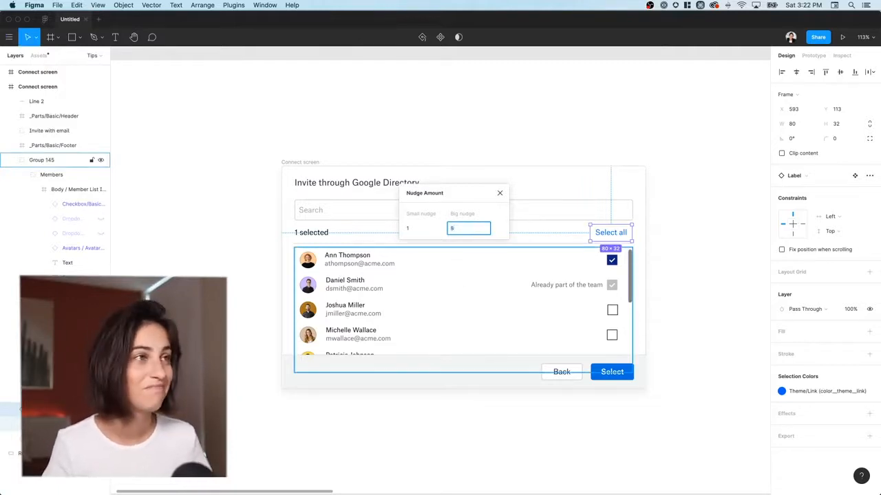
pyautogui.press('Return')
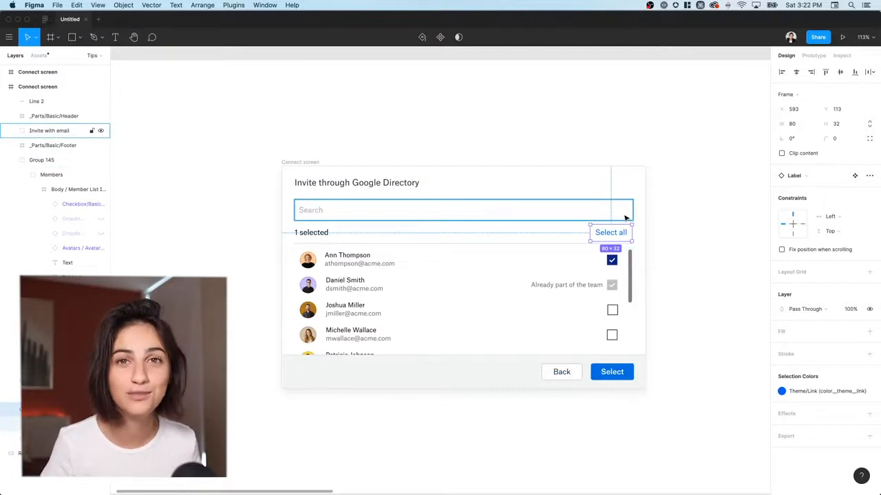
pyautogui.hotkey('shift', 'Right')
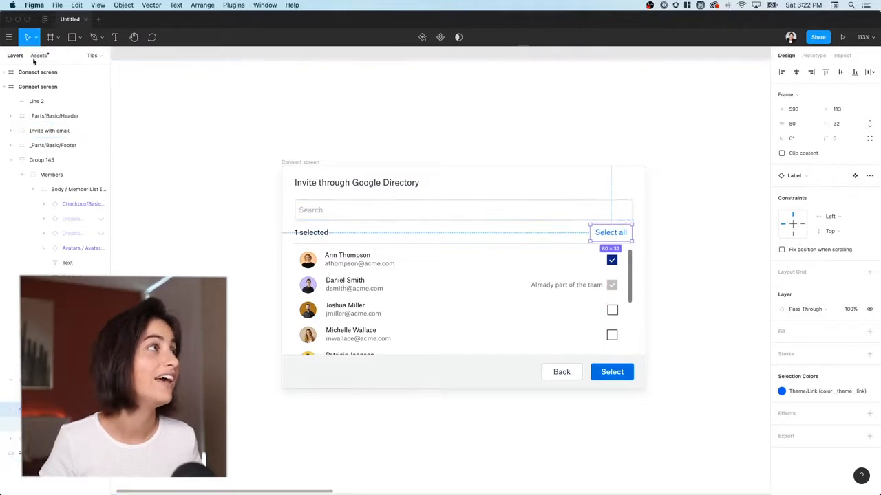
# Step: Set the big nudge amount to 10 in the preferences
pyautogui.click(8, 36)
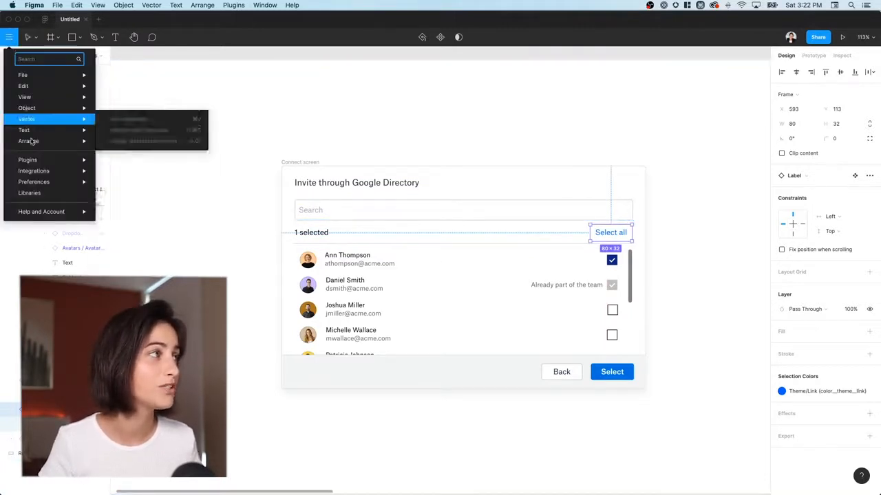
pyautogui.moveTo(41, 174)
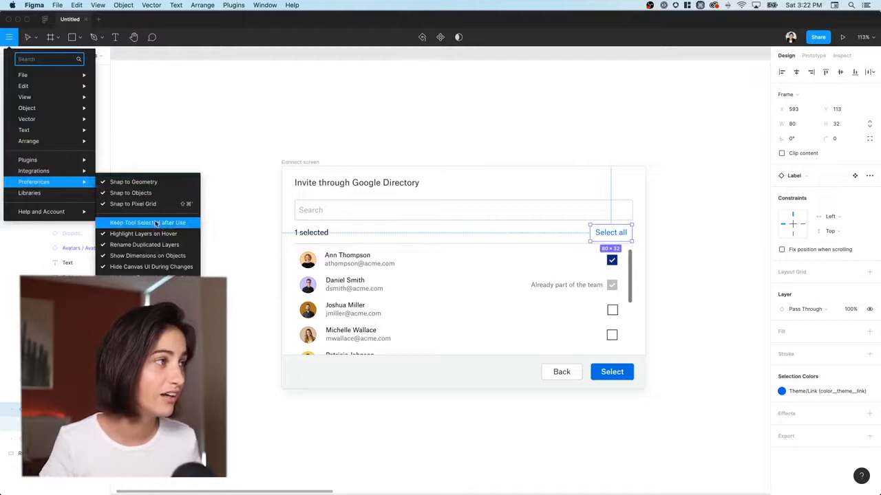
pyautogui.click(133, 342)
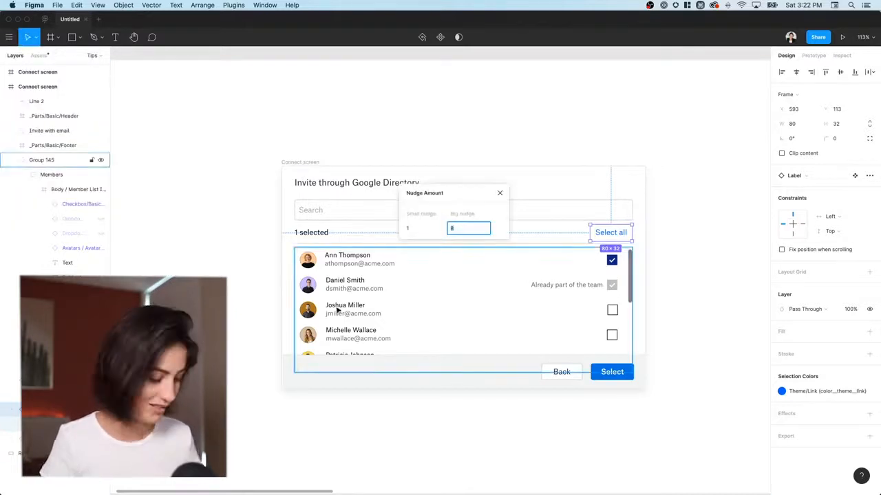
pyautogui.write('10')
pyautogui.press('Return')
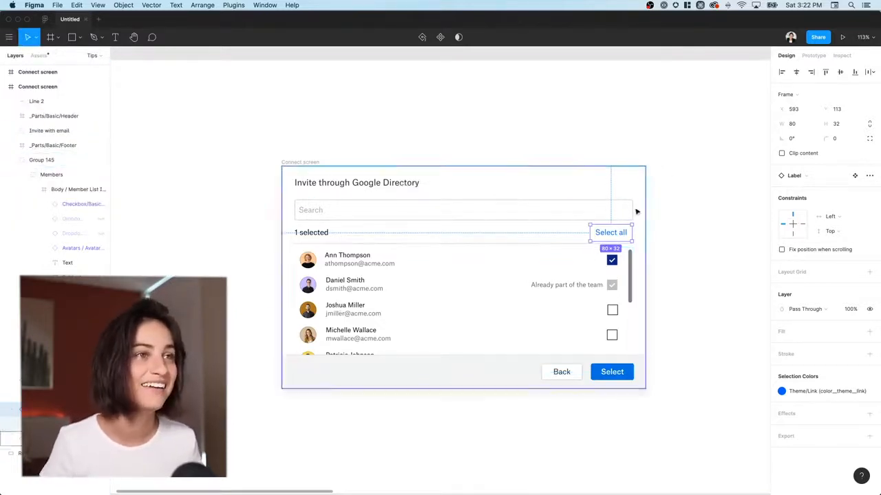
# Step: Nudge the "Select all" link with big and small steps until it aligns with the Search field's right edge
pyautogui.hotkey('shift', 'Left')
pyautogui.press('Right')
pyautogui.press('Right')
pyautogui.press('ctrl')
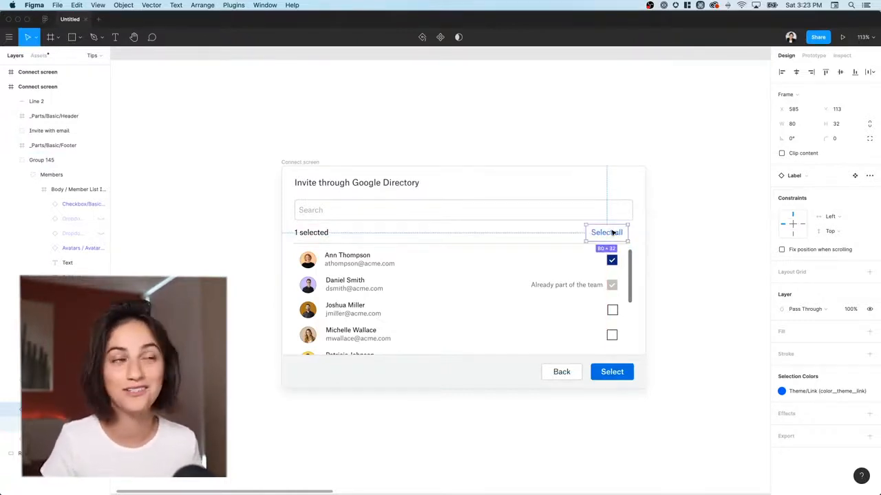
pyautogui.hotkey('shift', 'Right')
pyautogui.press('Right')
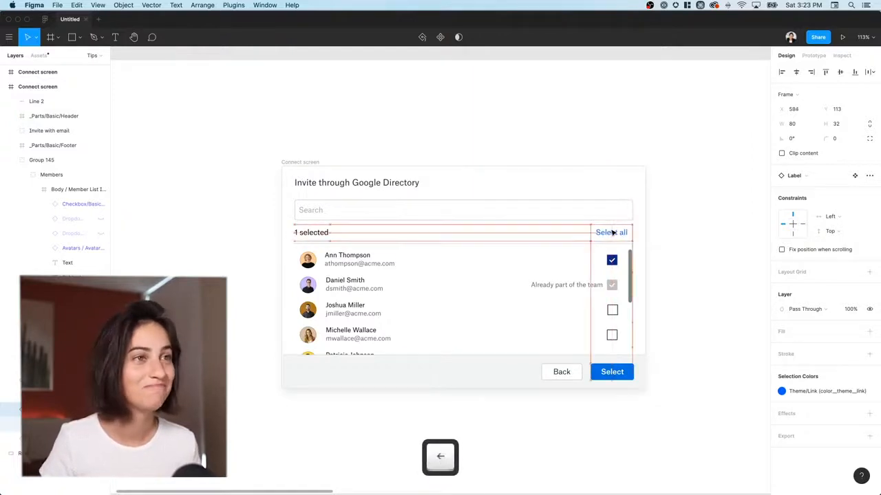
pyautogui.press('Left')
pyautogui.press('Right')
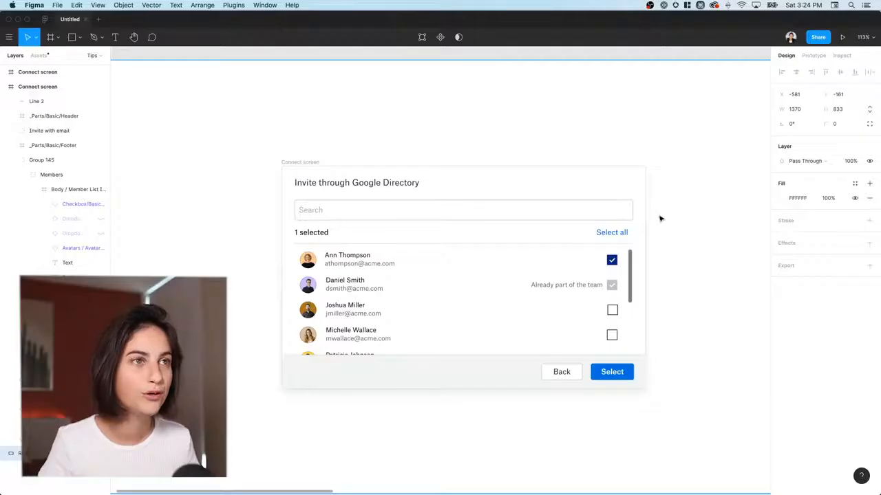
# Step: Draw a rectangle beside the Connect screen and shrink it to 38 × 32, trying and undoing a move into the Search field
pyautogui.press('r')
pyautogui.moveTo(667, 201); pyautogui.dragTo(727, 298)
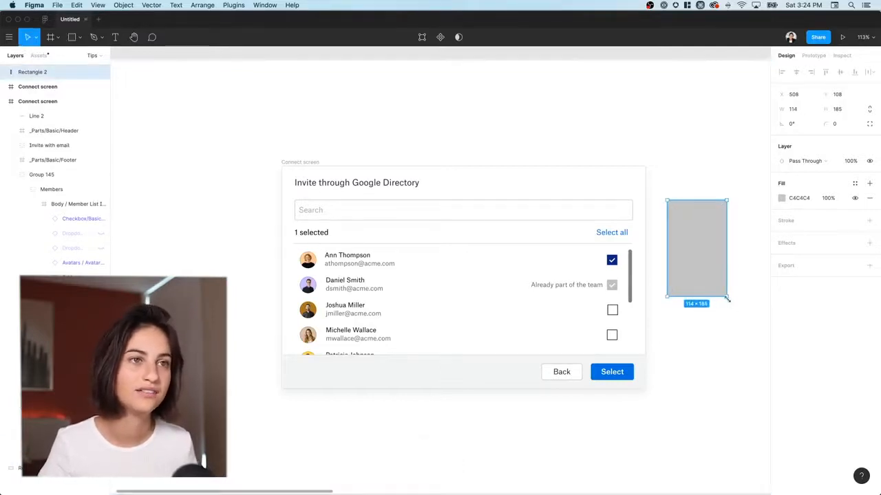
pyautogui.moveTo(725, 294); pyautogui.dragTo(618, 214)
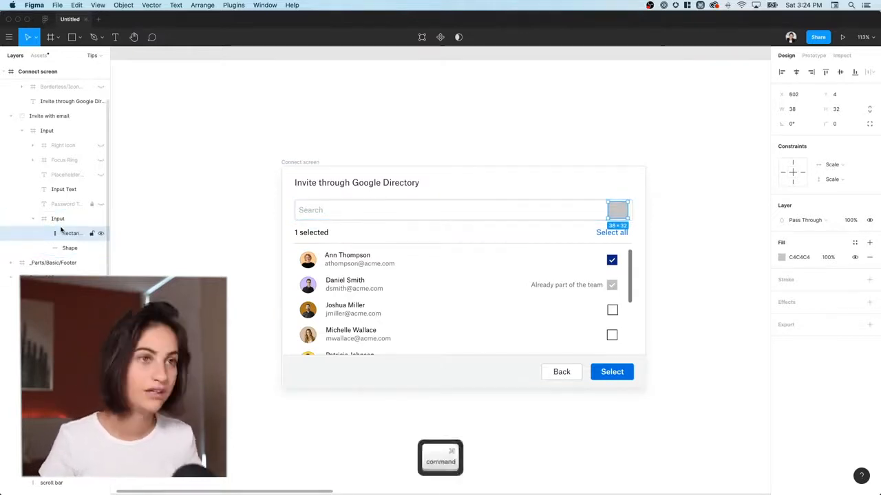
pyautogui.press('super+z')
pyautogui.press('super+z')
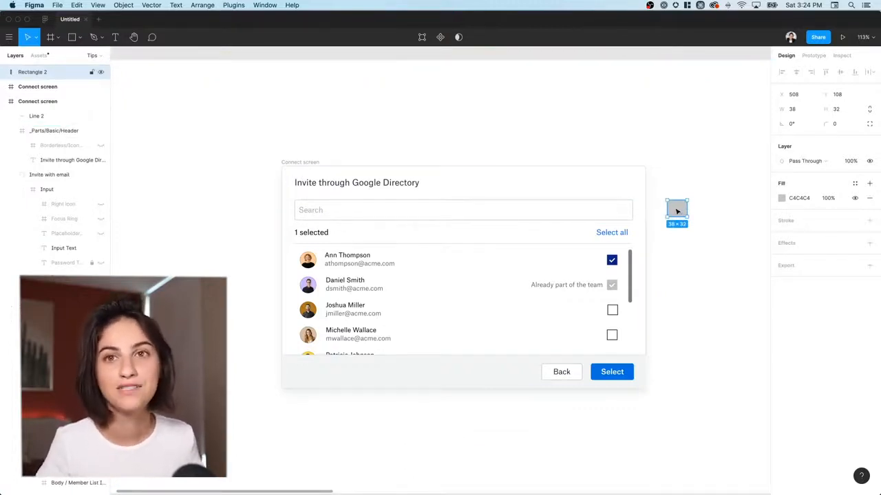
# Step: Move the small rectangle onto the right end of the Search field and nudge it to X 605, Y 5
pyautogui.moveTo(670, 209); pyautogui.dragTo(621, 212)
pyautogui.press('super+z')
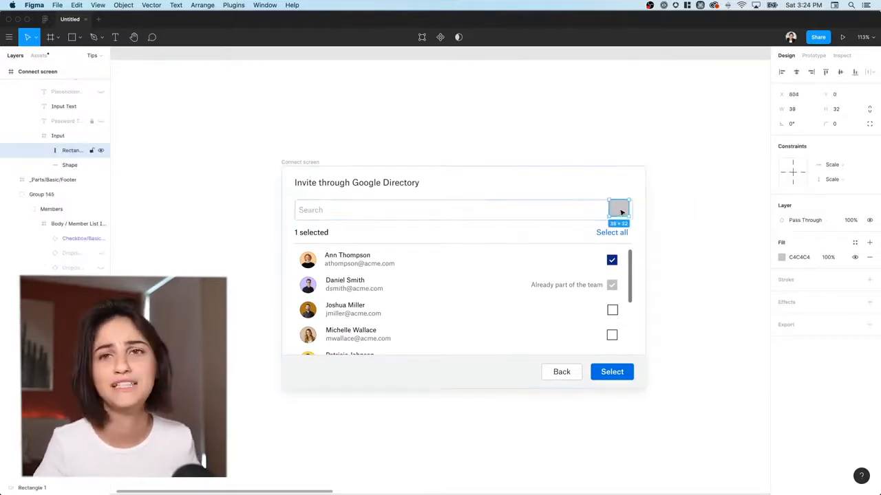
pyautogui.press('Down')
pyautogui.press('Down')
pyautogui.press('Down')
pyautogui.press('Down')
pyautogui.press('Down')
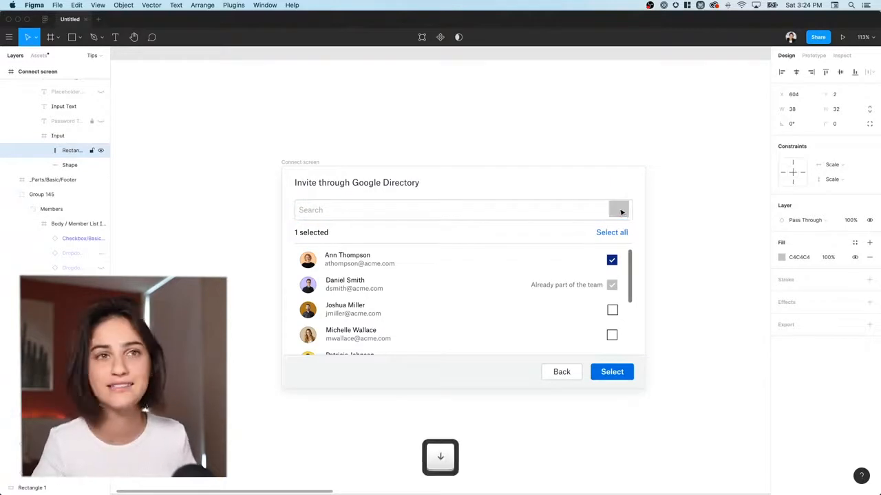
pyautogui.press('Right')
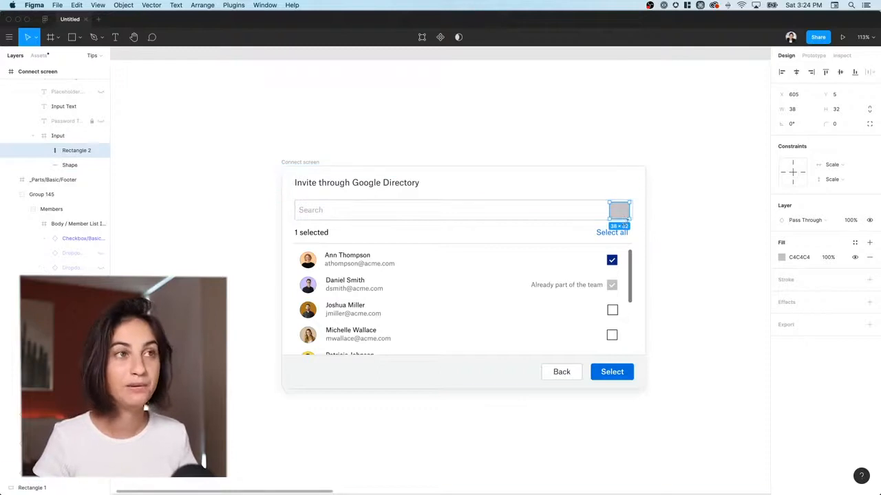
# Step: Try moving the rectangle out of the Search field's Input frame onto the canvas, and undo the move
pyautogui.click(56, 141)
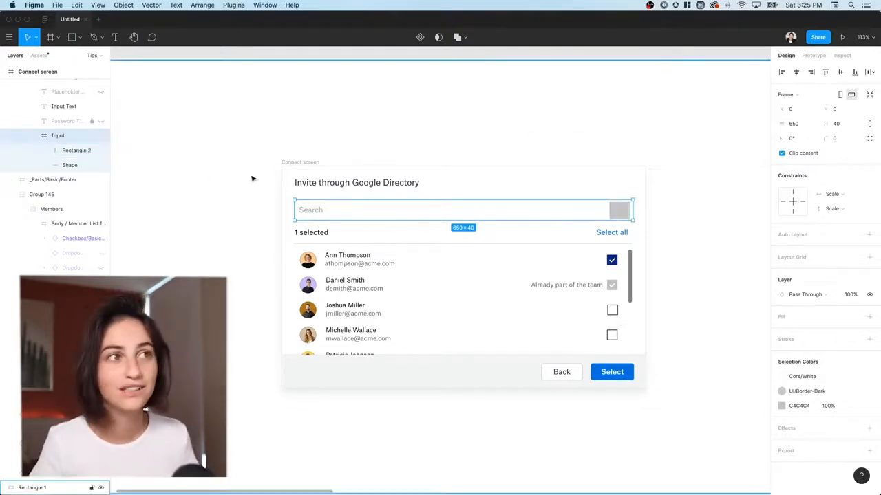
pyautogui.doubleClick(620, 211)
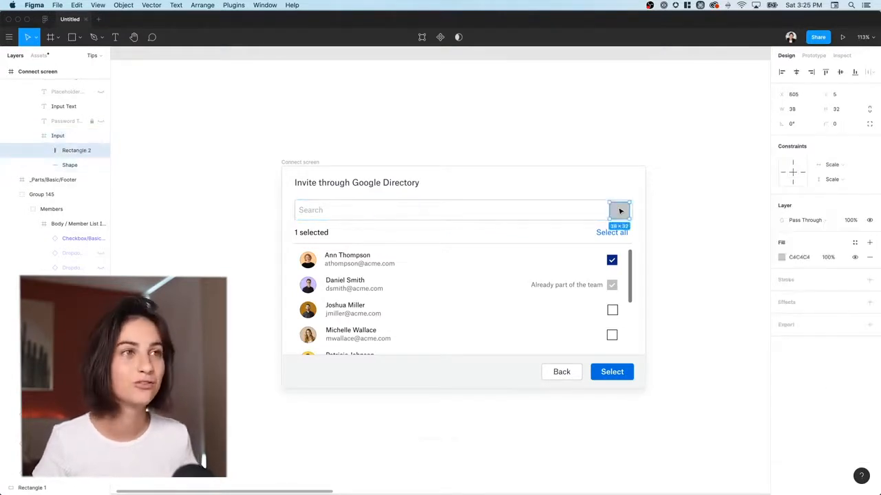
pyautogui.moveTo(629, 209); pyautogui.dragTo(677, 208)
pyautogui.hotkey('ctrl', 'z')
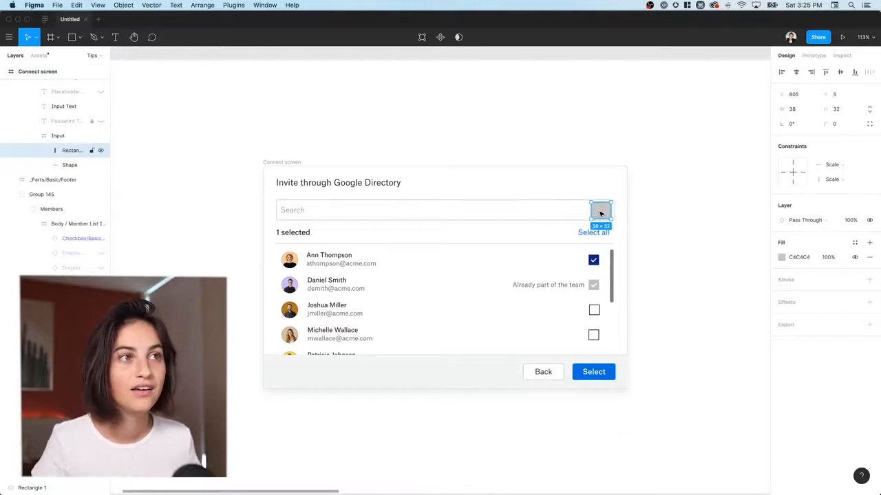
# Step: Move the rectangle past the Search field's right edge to X 643 while keeping it nested in the Input frame, and delete it
pyautogui.press('space')
pyautogui.moveTo(601, 214); pyautogui.dragTo(620, 213)
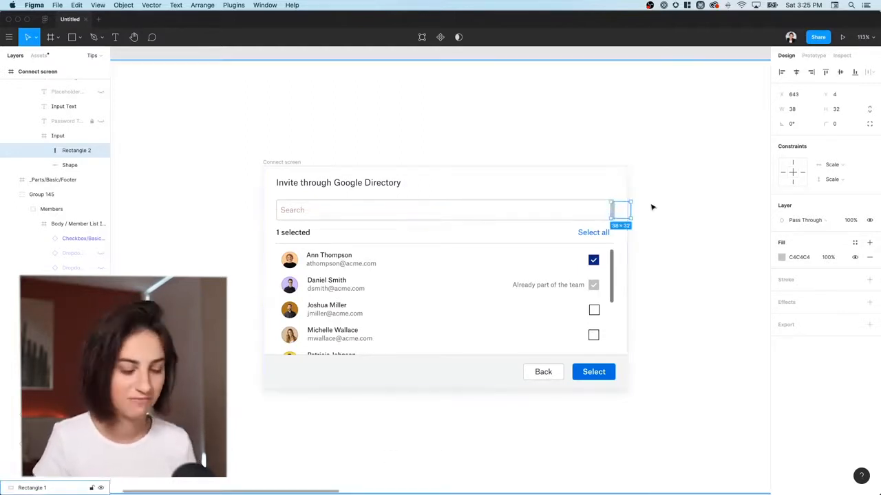
pyautogui.press('BackSpace')
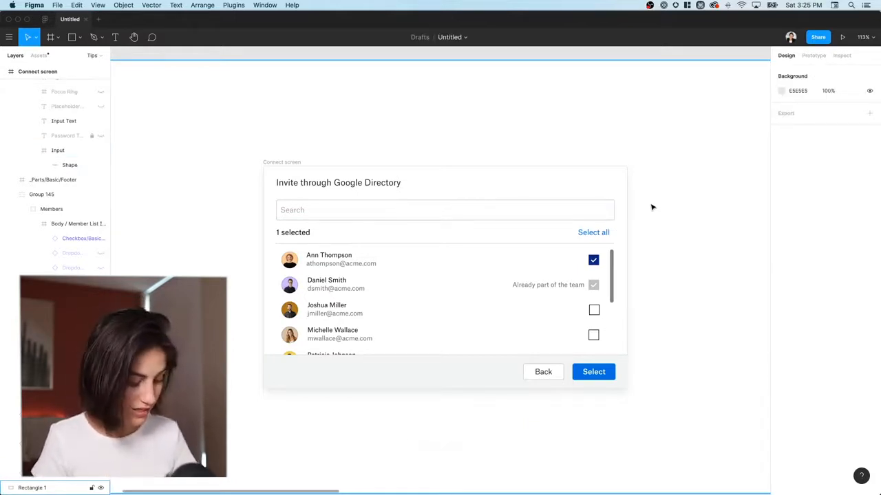
# Step: Draw a nearly horizontal line about 192 long across the Connect screen header's right edge and set its stroke width to 5
pyautogui.press('l')
pyautogui.moveTo(618, 180); pyautogui.dragTo(720, 181)
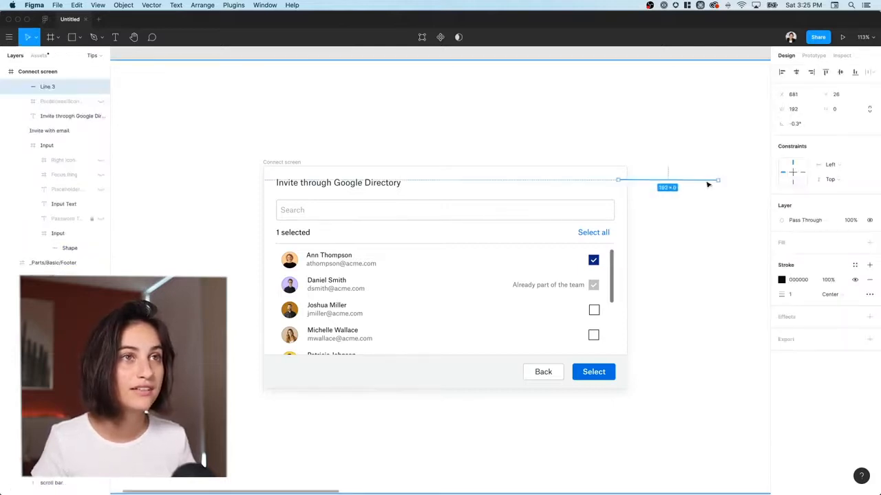
pyautogui.click(790, 293)
pyautogui.hotkey('shift', 'Right')
pyautogui.press('Right')
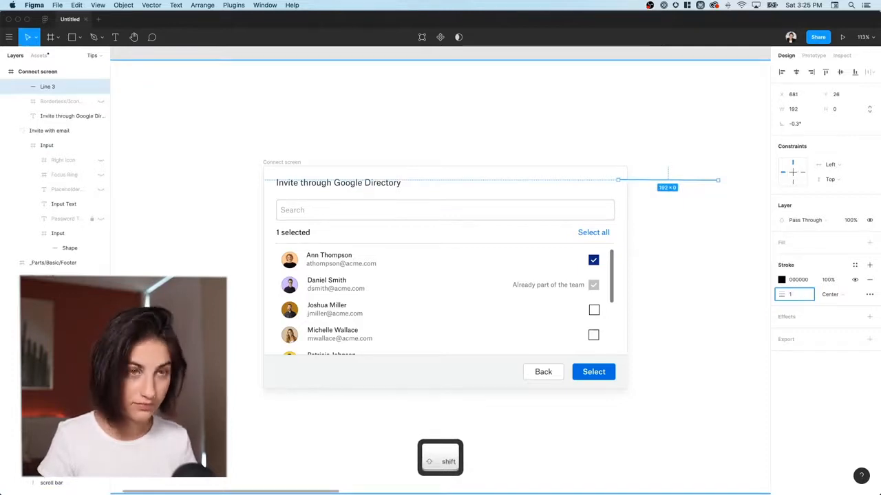
pyautogui.hotkey('shift', 'Up')
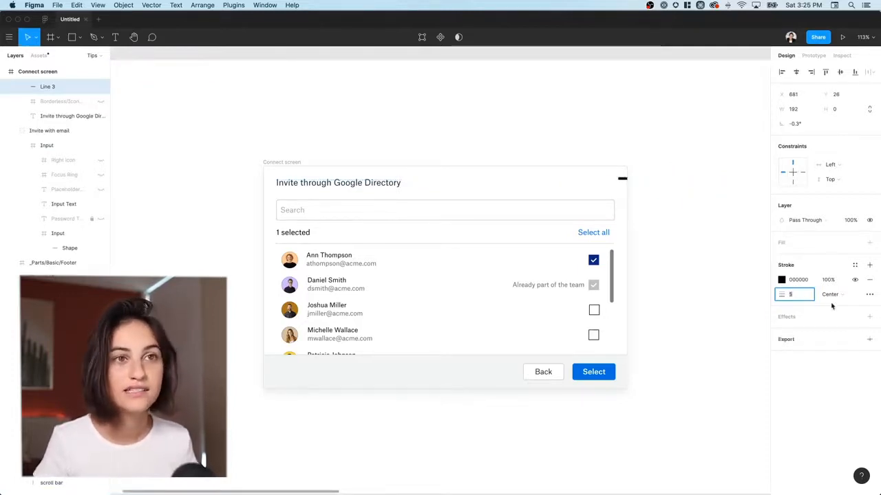
# Step: Set the line's stroke cap to Line Arrow and move the line out of the header frame so it is no longer clipped
pyautogui.click(868, 294)
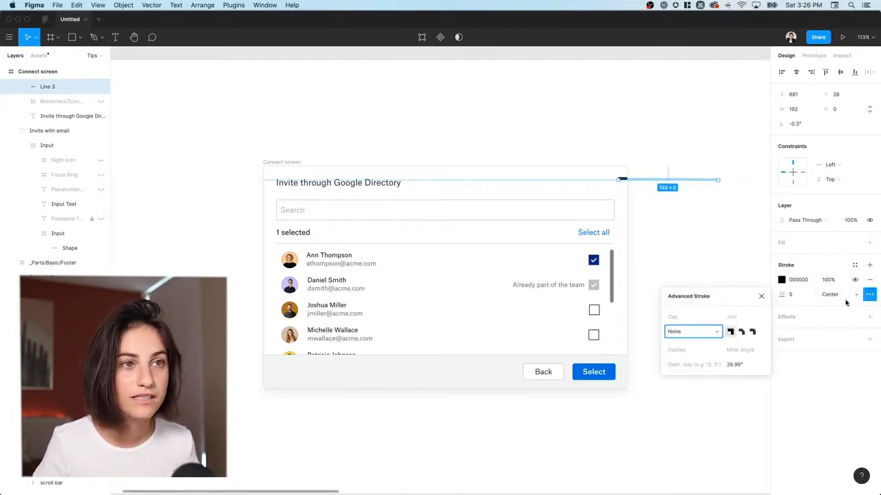
pyautogui.click(690, 333)
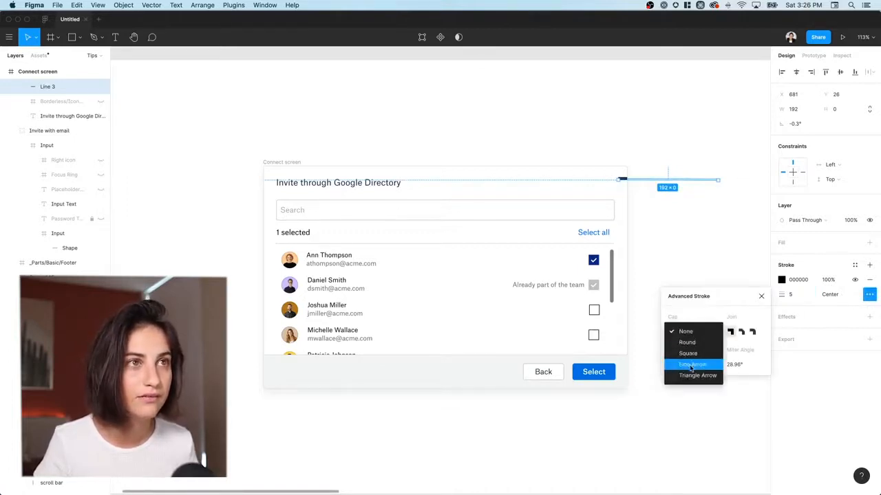
pyautogui.click(688, 360)
pyautogui.moveTo(628, 181)
pyautogui.mouseDown()
pyautogui.moveTo(236, 186)
pyautogui.moveTo(705, 185)
pyautogui.moveTo(578, 181)
pyautogui.moveTo(588, 192)
pyautogui.mouseUp()
pyautogui.press('space')
# Step: Remove the arrow cap from the line's left endpoint only, and leave vector editing
pyautogui.press('Return')
pyautogui.click(696, 331)
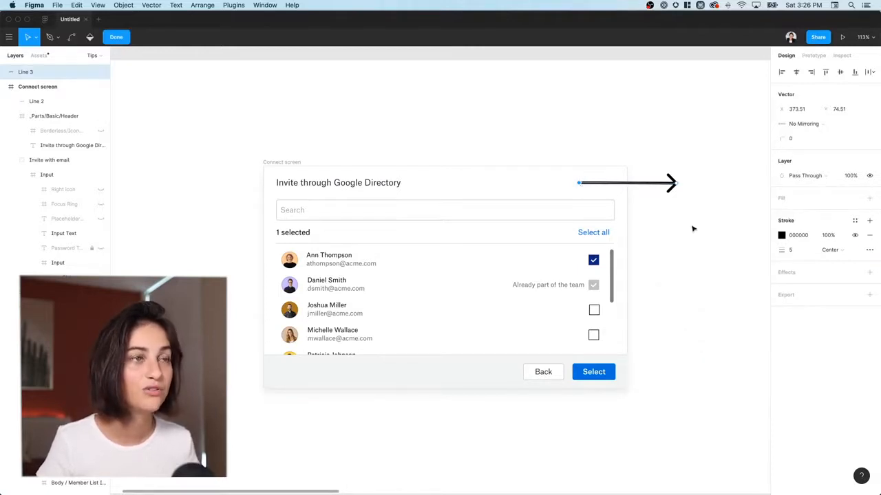
pyautogui.press('Escape')
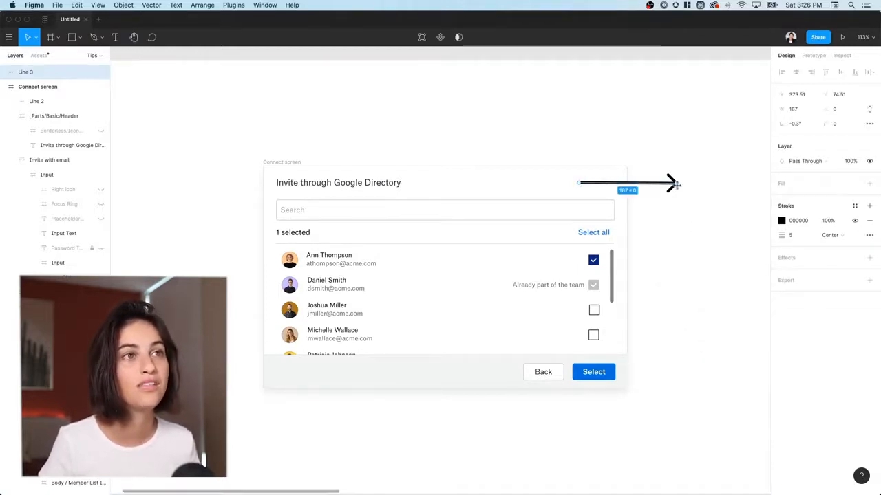
# Step: Move the arrow line to X 446, Y 236, beside the member list at the Connect screen's right edge, and delete it
pyautogui.click(680, 171)
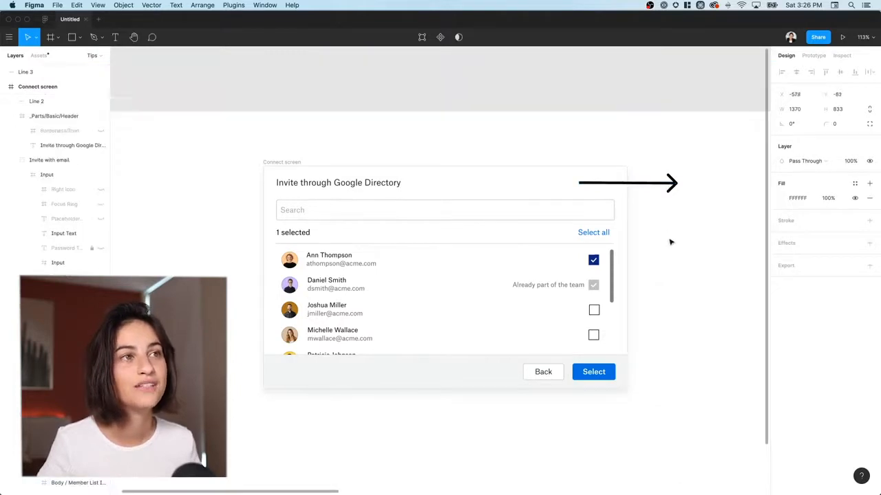
pyautogui.press('super+z')
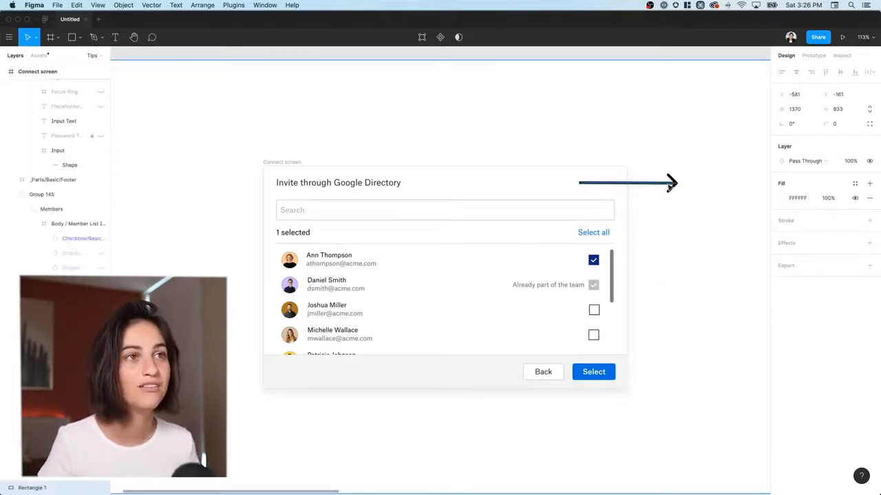
pyautogui.click(668, 188)
pyautogui.moveTo(669, 187); pyautogui.dragTo(659, 270)
pyautogui.press('space')
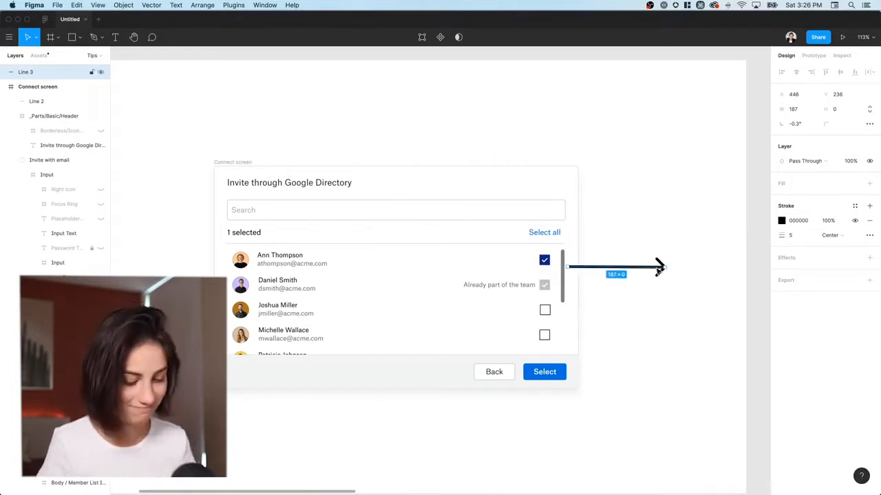
pyautogui.press('BackSpace')
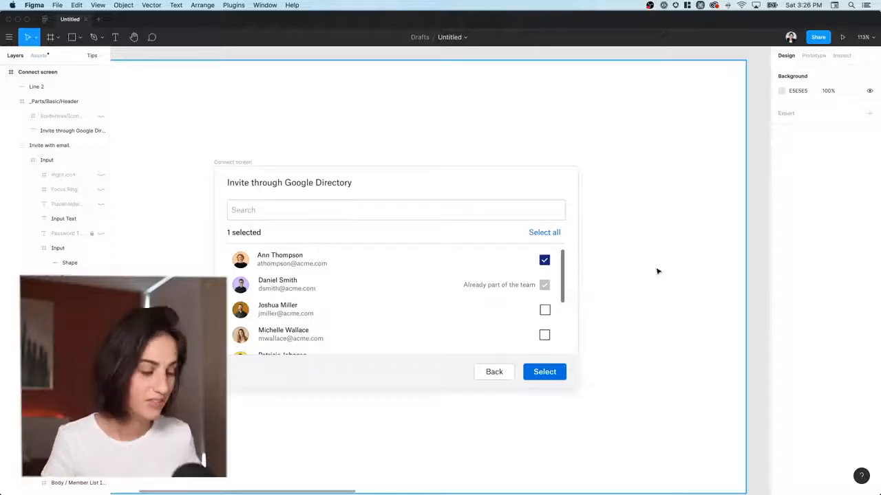
# Step: Draw a rectangle about 156 × 180 and place it over the Connect screen's upper-right corner at X 369, Y 11
pyautogui.press('r')
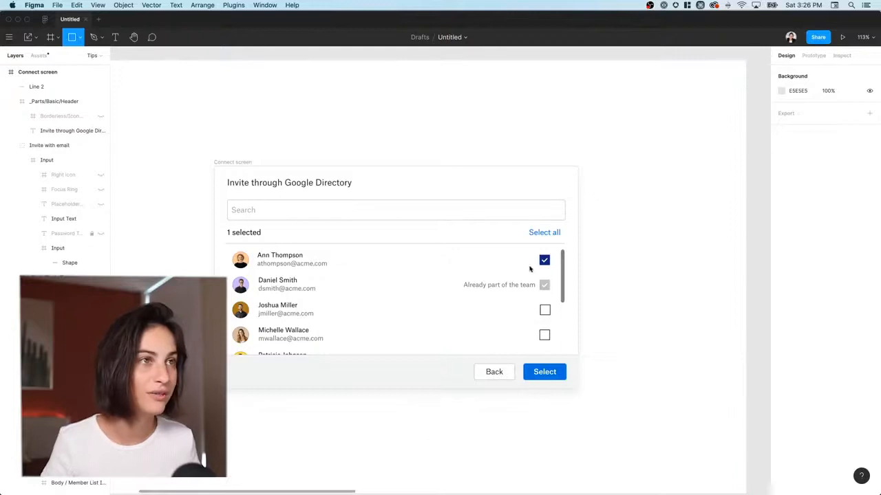
pyautogui.moveTo(605, 183); pyautogui.dragTo(525, 278)
pyautogui.moveTo(576, 252)
pyautogui.mouseDown()
pyautogui.moveTo(589, 249)
pyautogui.moveTo(599, 228)
pyautogui.moveTo(576, 241)
pyautogui.moveTo(571, 267)
pyautogui.moveTo(575, 217)
pyautogui.mouseUp()
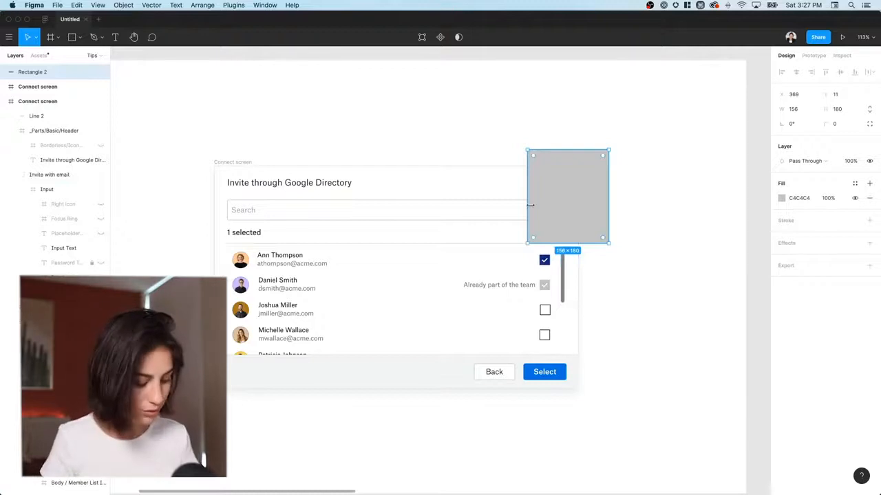
# Step: Send the rectangle backward behind the Connect screen and the white background, and bring it forward again through the stacking order
pyautogui.press('super+bracketleft')
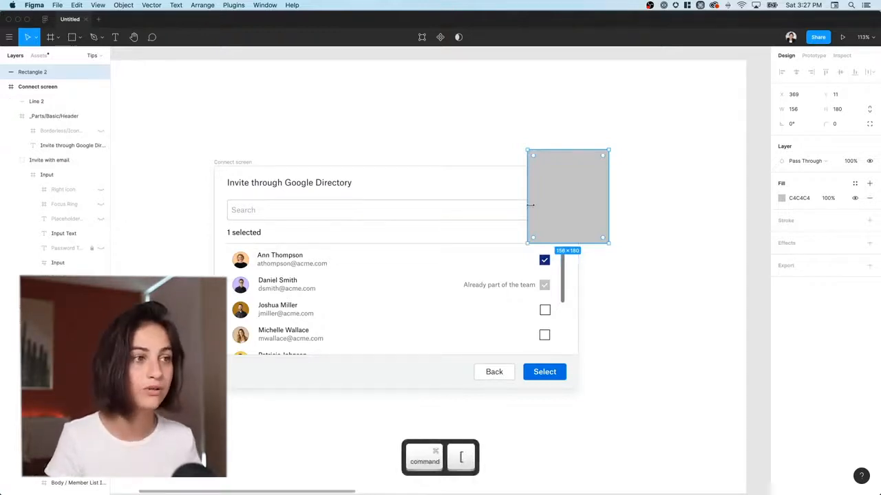
pyautogui.press('super+bracketleft')
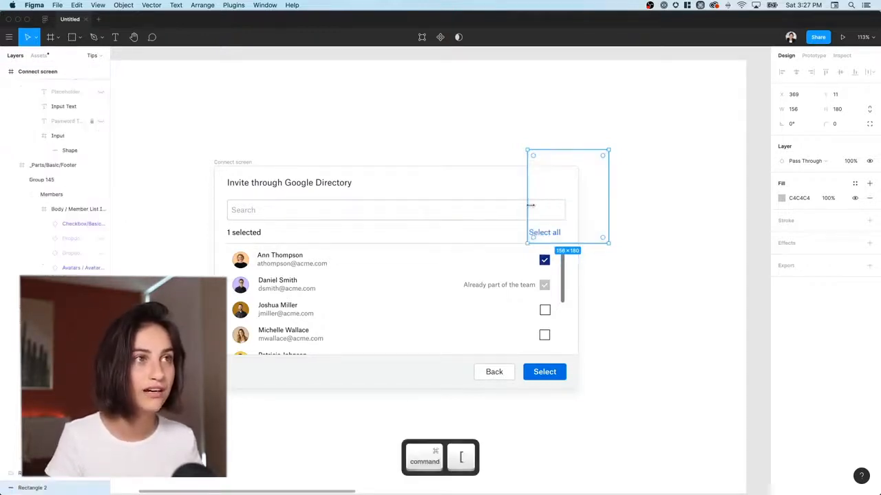
pyautogui.press('super+bracketright')
pyautogui.press('super+bracketright')
pyautogui.press('super+bracketright')
pyautogui.press('super+bracketleft')
pyautogui.press('super+bracketleft')
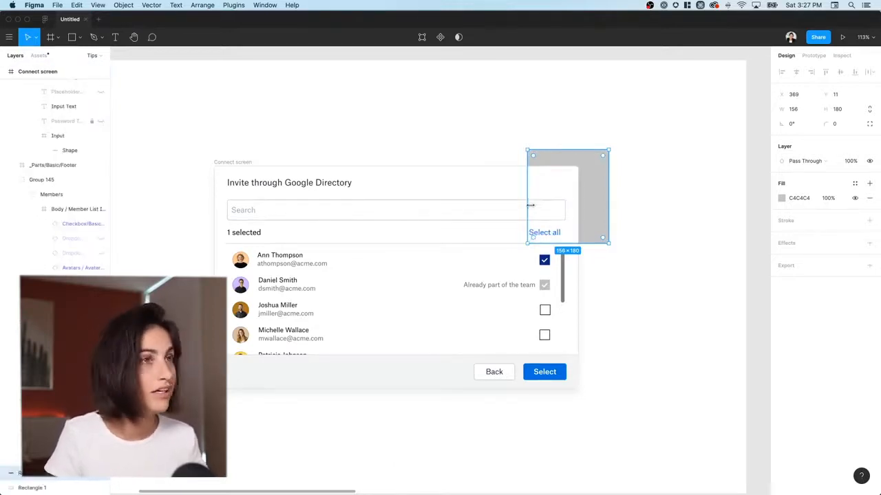
pyautogui.press('super+bracketright')
pyautogui.press('super+bracketright')
# Step: Nest the rectangle in the Connect screen frame at X 485, Y 25 and shift it from the frame's front to its back
pyautogui.moveTo(552, 189); pyautogui.dragTo(496, 217)
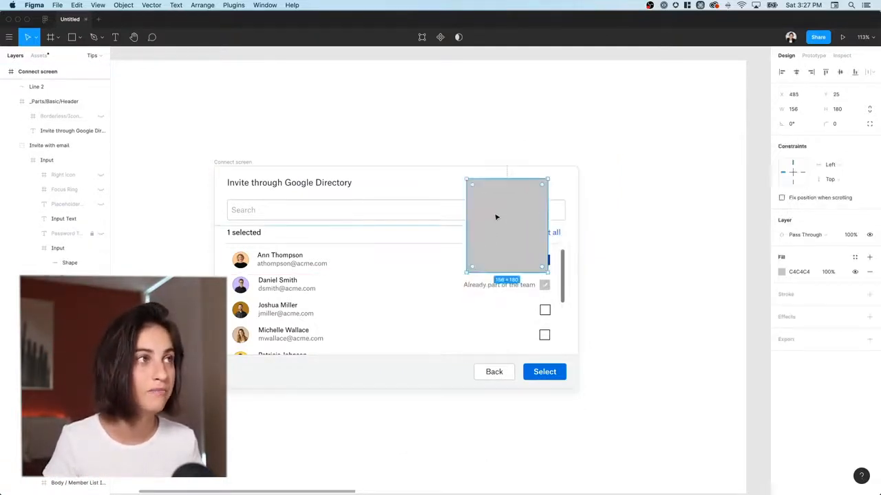
pyautogui.press('super+bracketright')
pyautogui.press('super+bracketright')
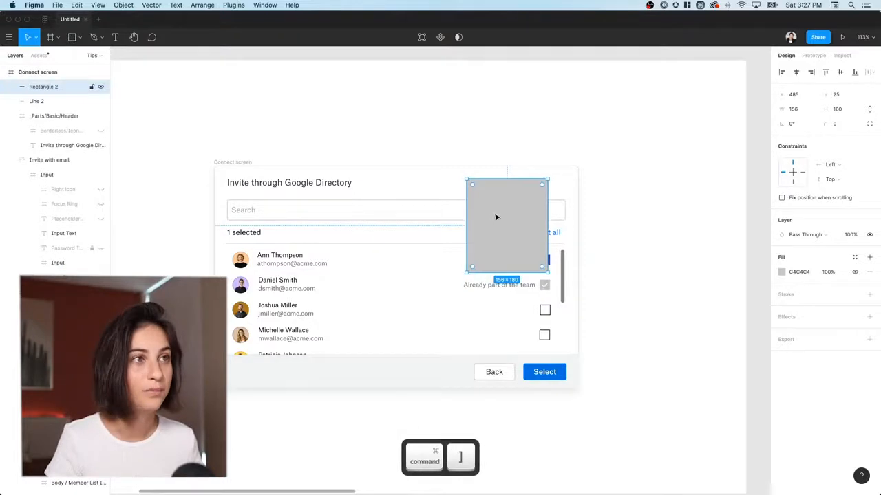
pyautogui.press('super+bracketleft')
pyautogui.press('super+bracketleft')
pyautogui.press('super+bracketleft')
pyautogui.press('super+bracketleft')
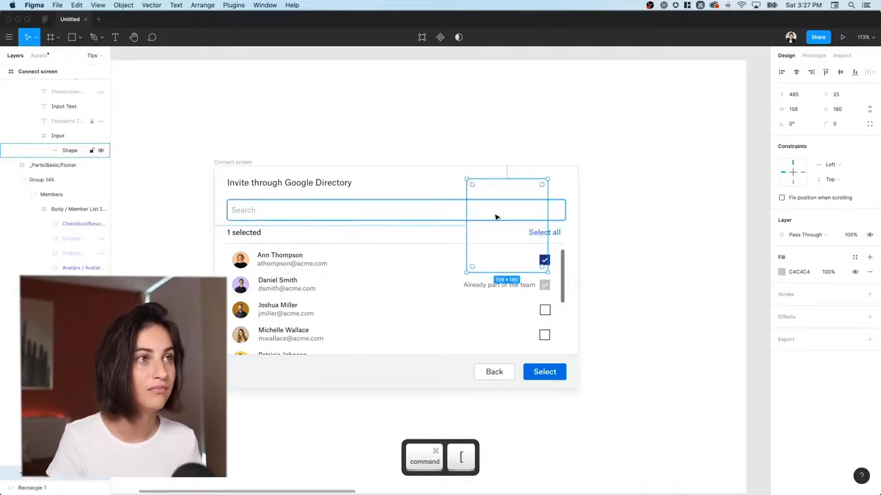
pyautogui.press('super+bracketright')
pyautogui.press('super+bracketleft')
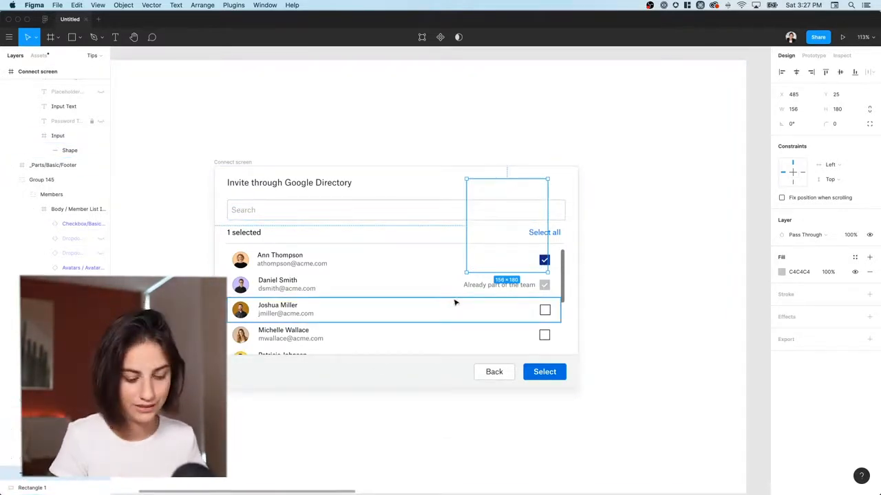
# Step: Bring the rectangle to the front of the Connect screen frame's layers and delete it
pyautogui.press('super+bracketright')
pyautogui.press('super+bracketright')
pyautogui.press('super+bracketright')
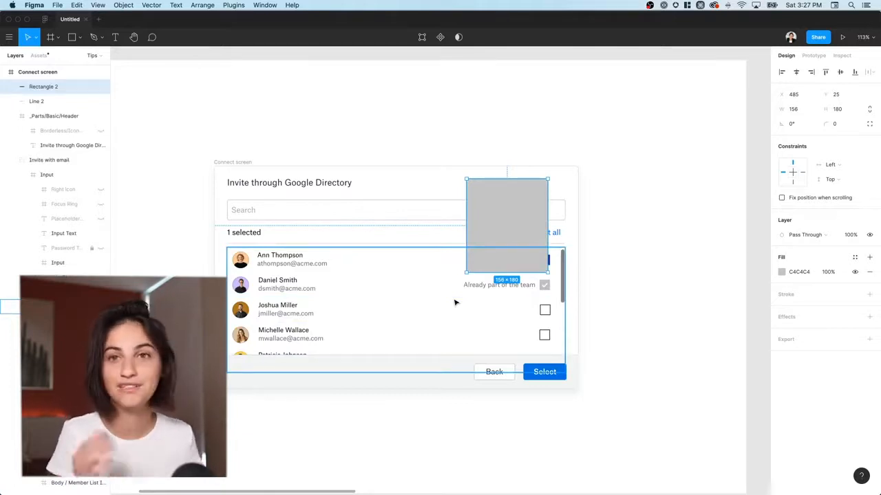
pyautogui.press('BackSpace')
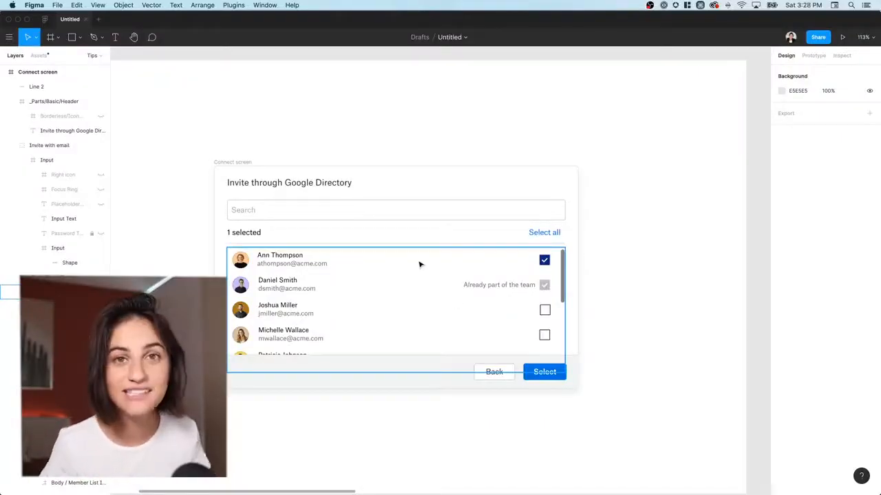
# Step: Rename the group containing the Members layers, Group 145, as "list"
pyautogui.click(36, 144)
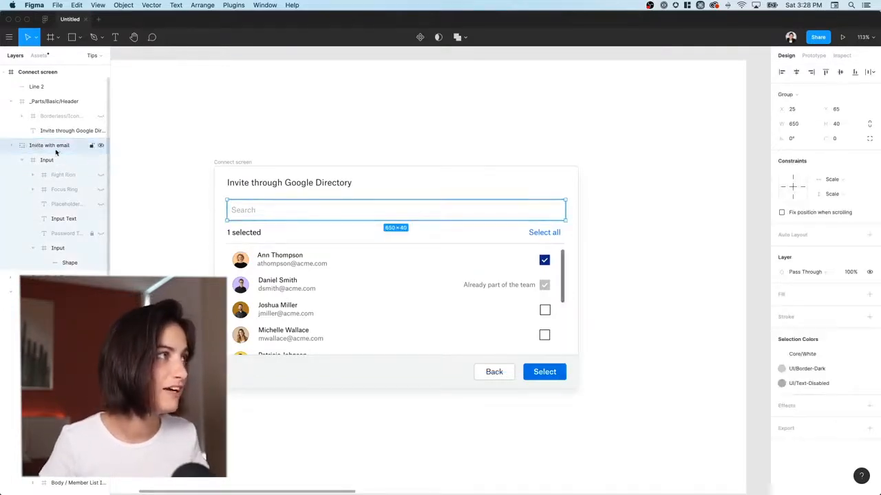
pyautogui.scroll(-3, 49, 241)
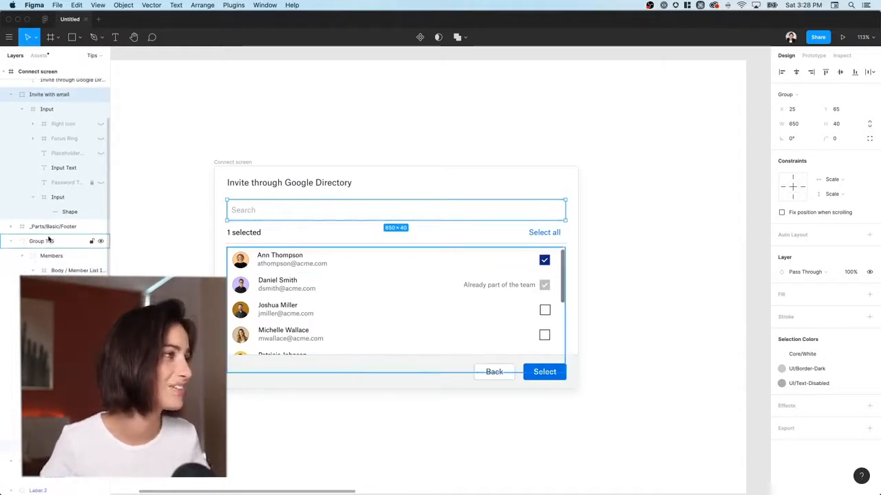
pyautogui.click(51, 242)
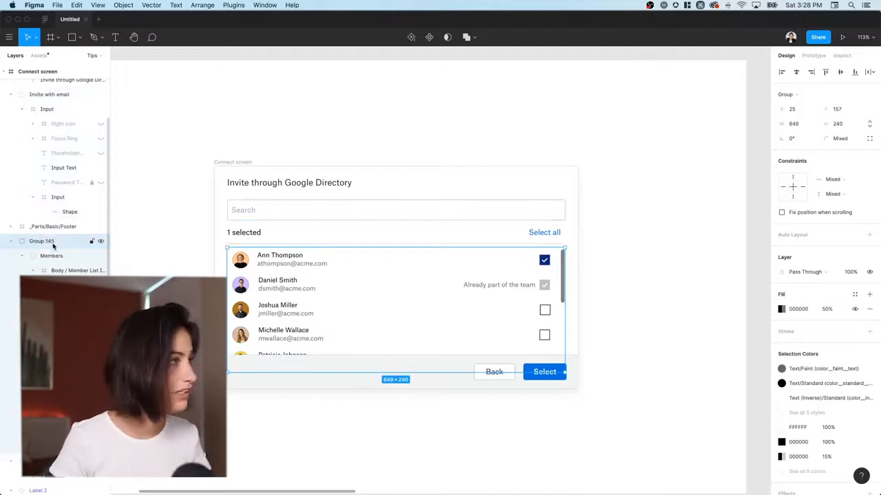
pyautogui.rightClick(53, 244)
pyautogui.press('Escape')
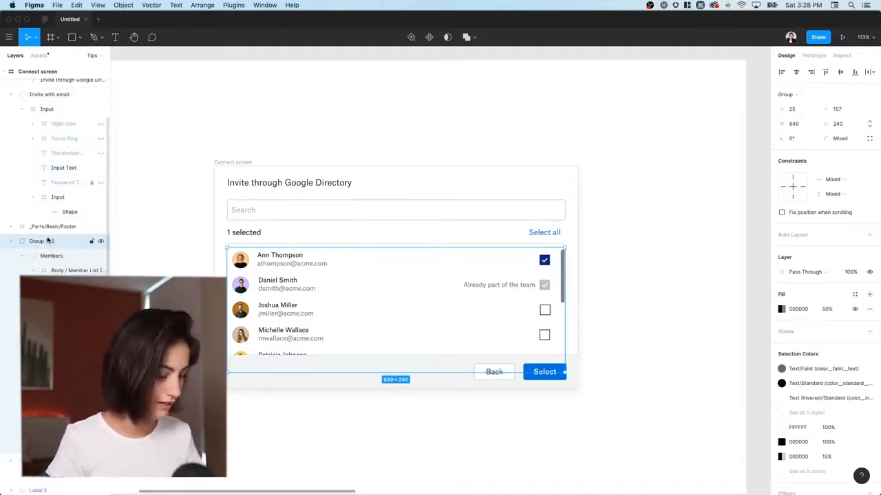
pyautogui.press('super+r')
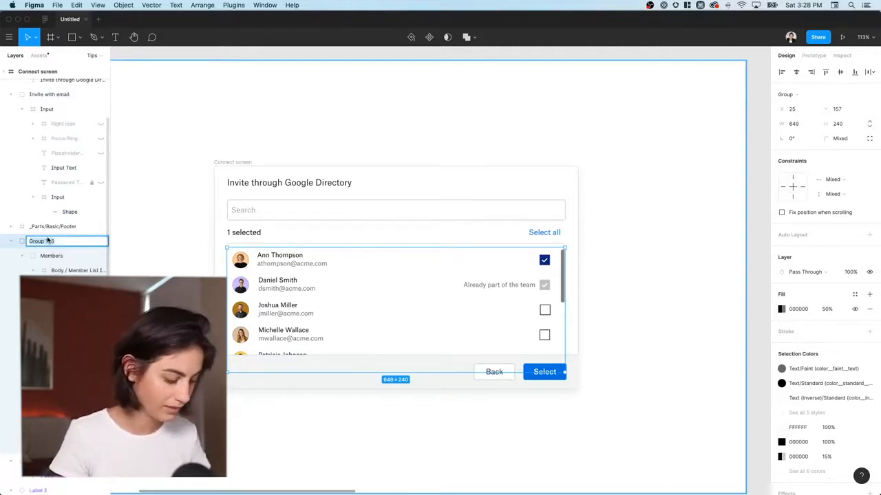
pyautogui.write('name')
pyautogui.press('BackSpace')
pyautogui.press('BackSpace')
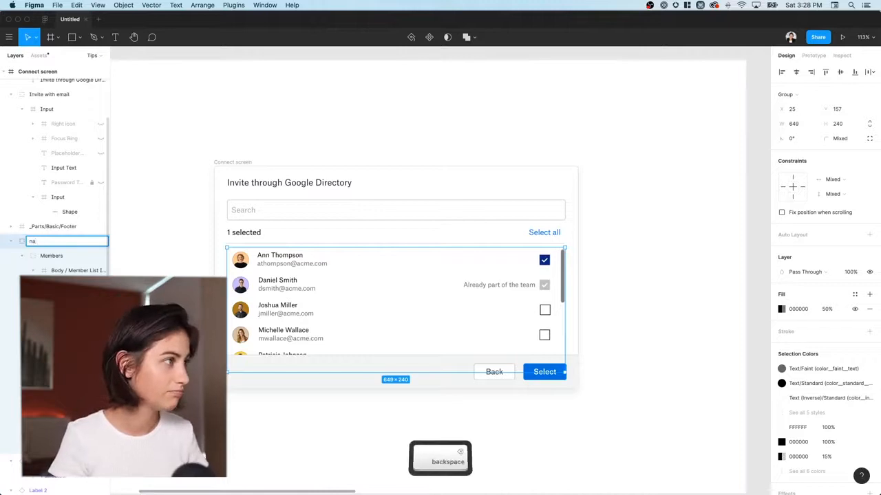
pyautogui.write('list')
pyautogui.press('Return')
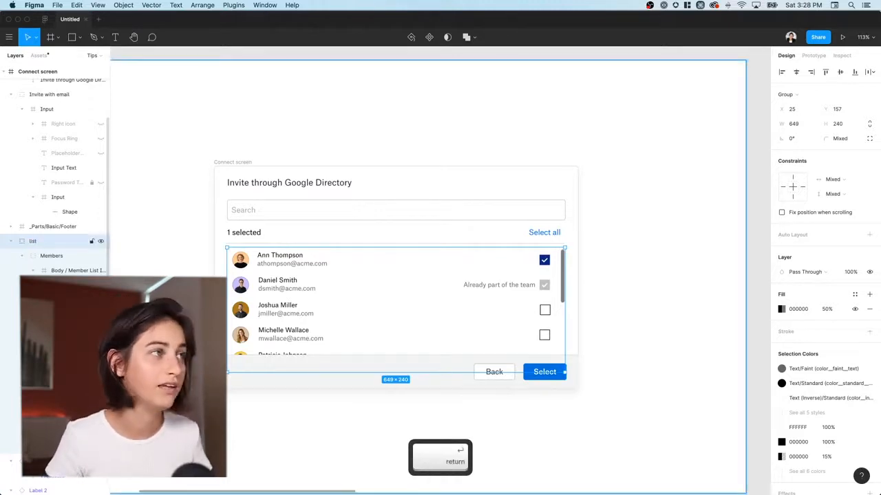
pyautogui.click(335, 148)
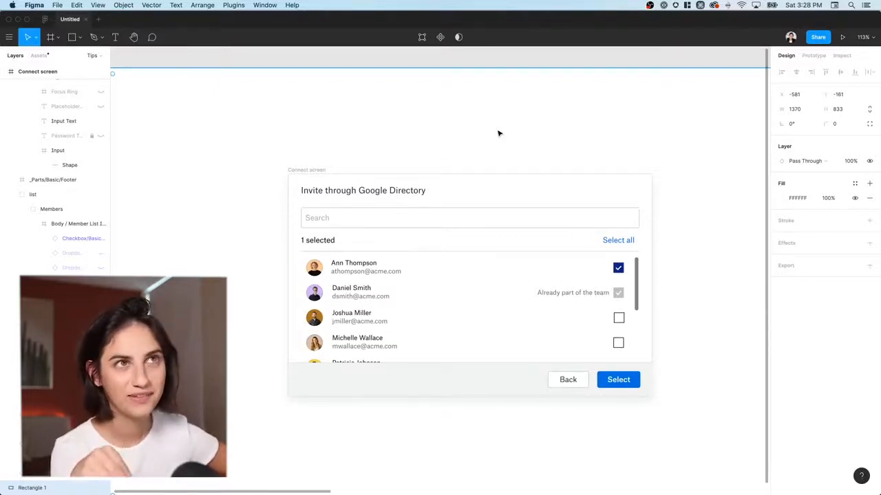
pyautogui.scroll(-2, 498, 133)
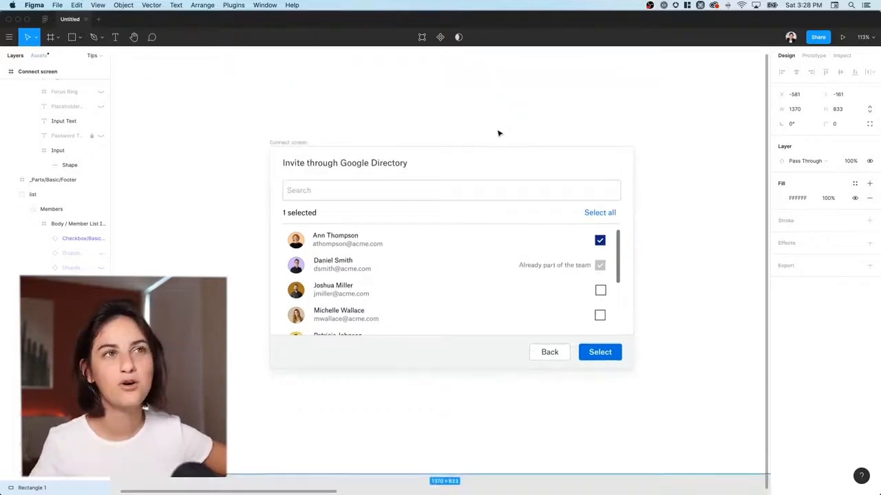
pyautogui.scroll(2, 499, 133)
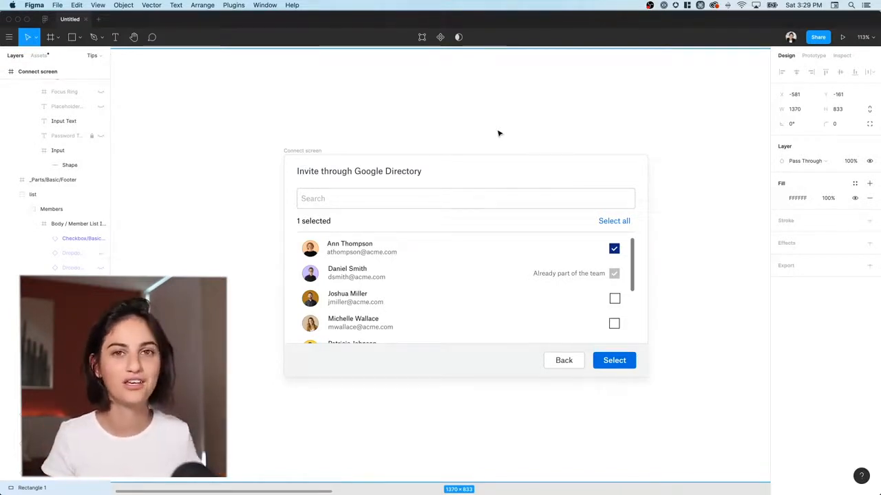
pyautogui.scroll(-3, 498, 133)
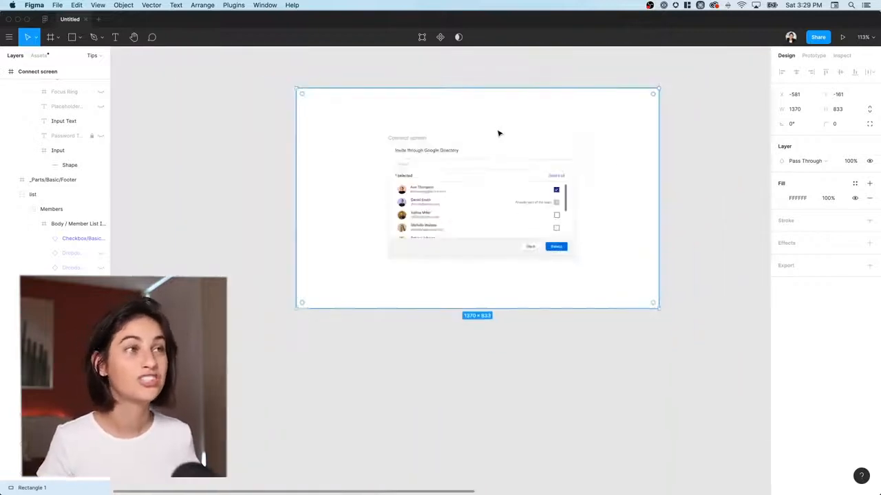
pyautogui.click(480, 168)
pyautogui.click(478, 189)
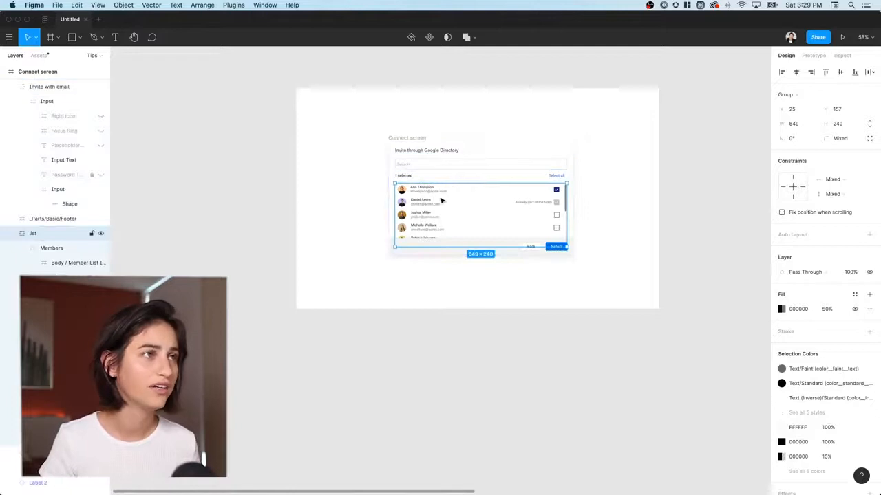
pyautogui.click(434, 168)
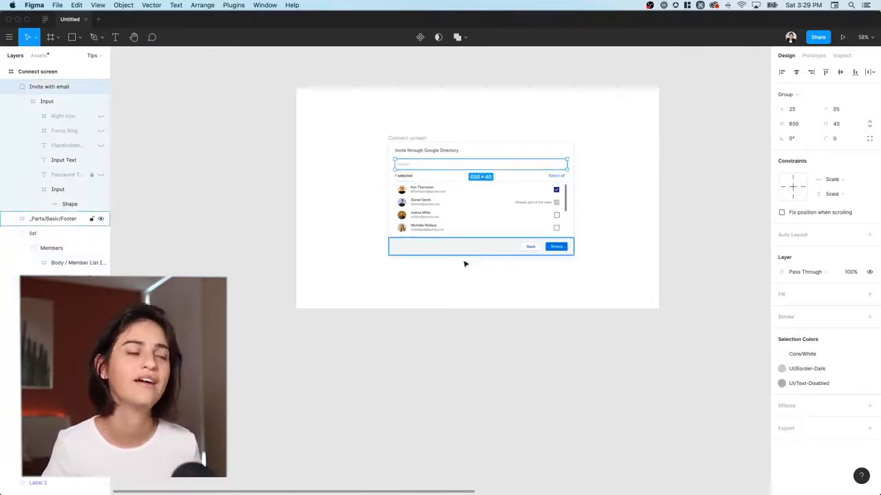
# Step: Duplicate the "1 selected / Select all" row (Frame 6) inside the auto layout frame of the other Connect screen
pyautogui.hscroll(10, 578, 280)
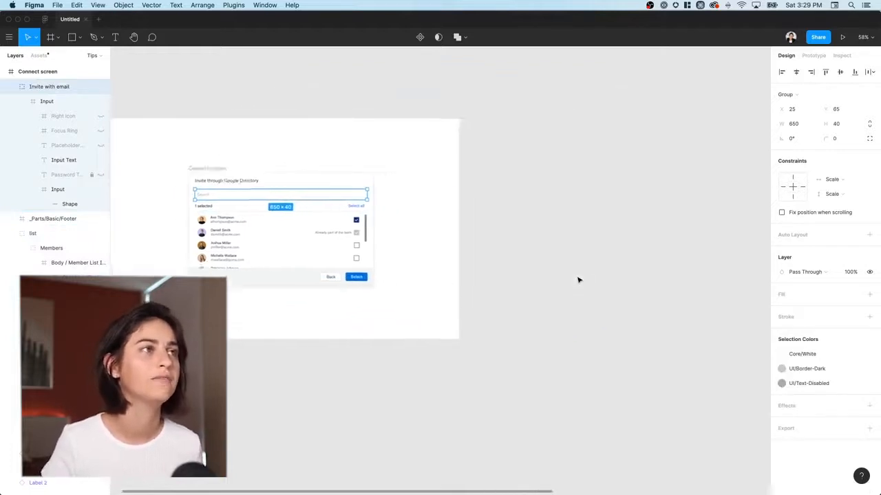
pyautogui.hscroll(2, 578, 280)
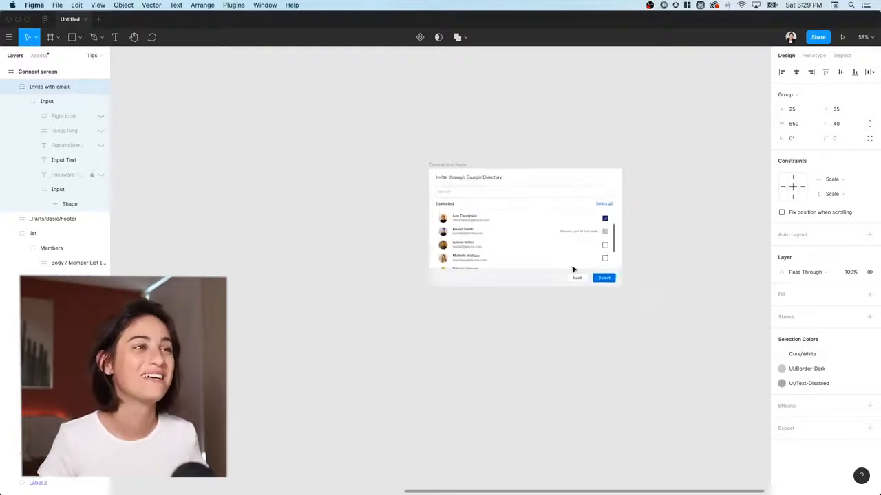
pyautogui.scroll(3, 572, 269)
pyautogui.click(685, 187)
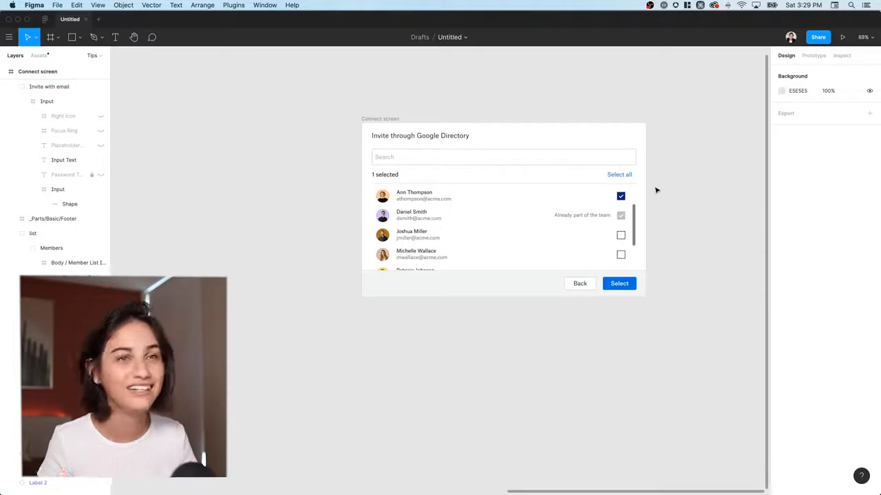
pyautogui.rightClick(656, 191)
pyautogui.click(536, 194)
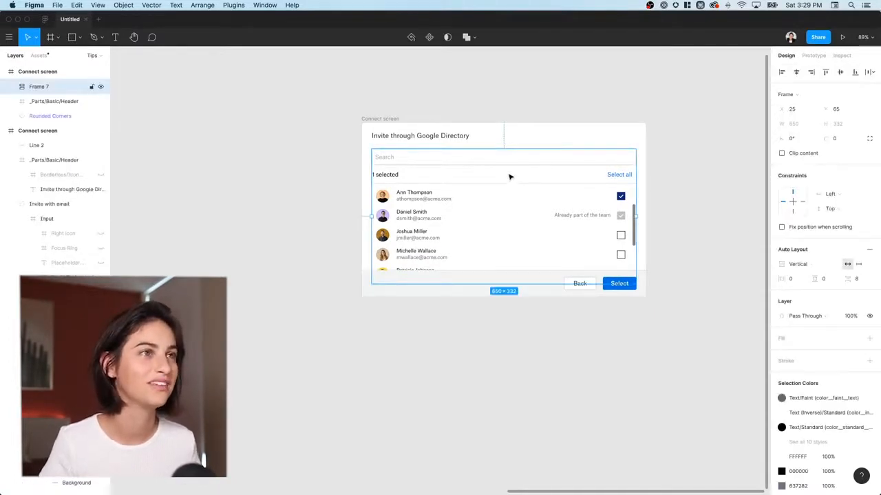
pyautogui.click(510, 177)
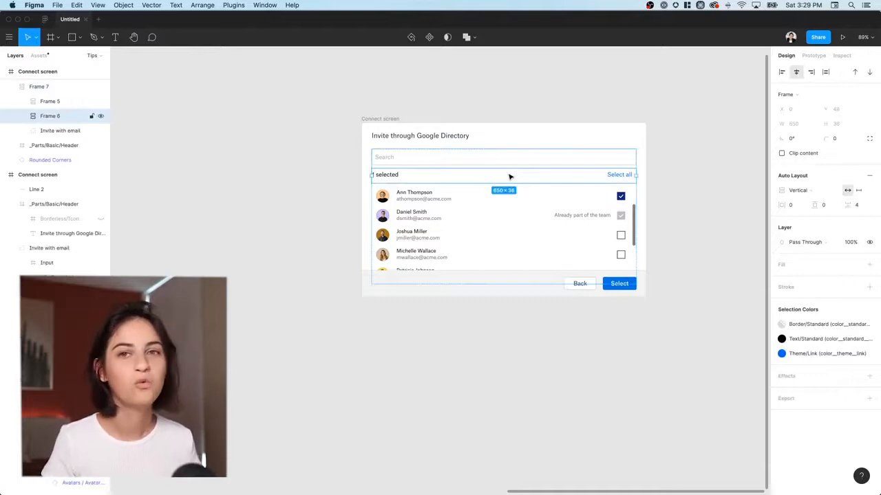
pyautogui.press('super+d')
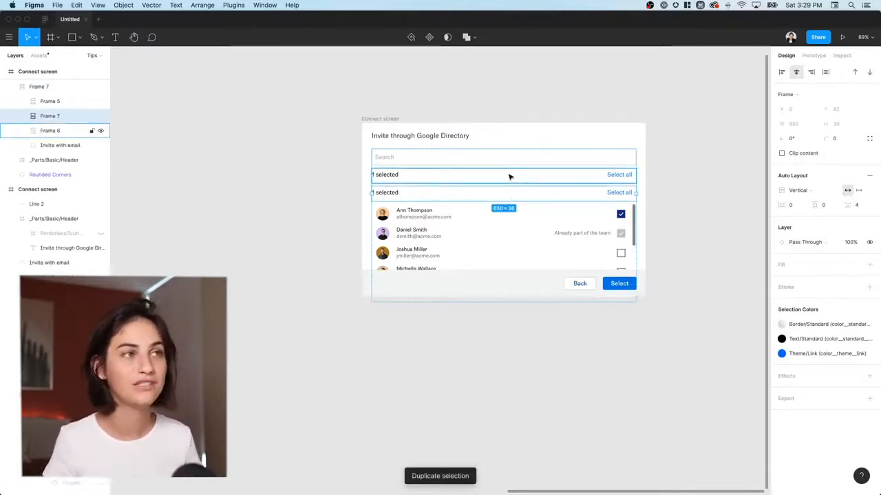
# Step: Delete the "Select all" label from the upper "1 selected" row and align the remaining label to the row's left edge
pyautogui.doubleClick(619, 176)
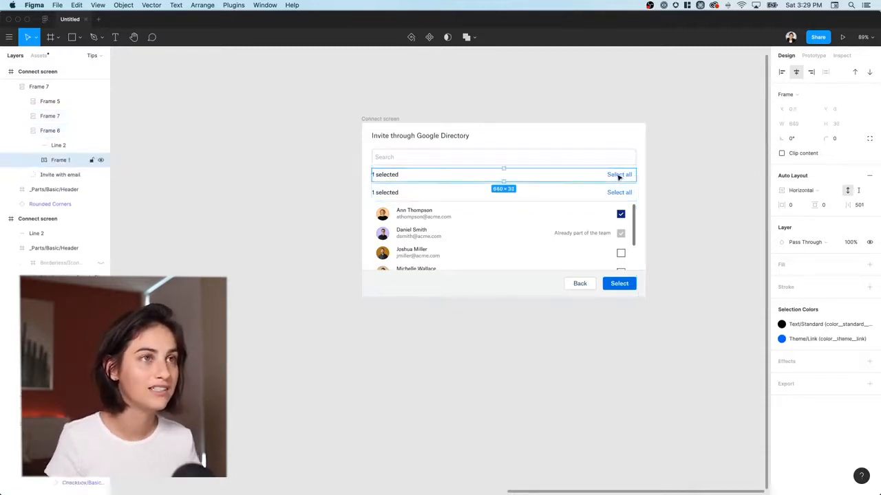
pyautogui.doubleClick(619, 175)
pyautogui.press('BackSpace')
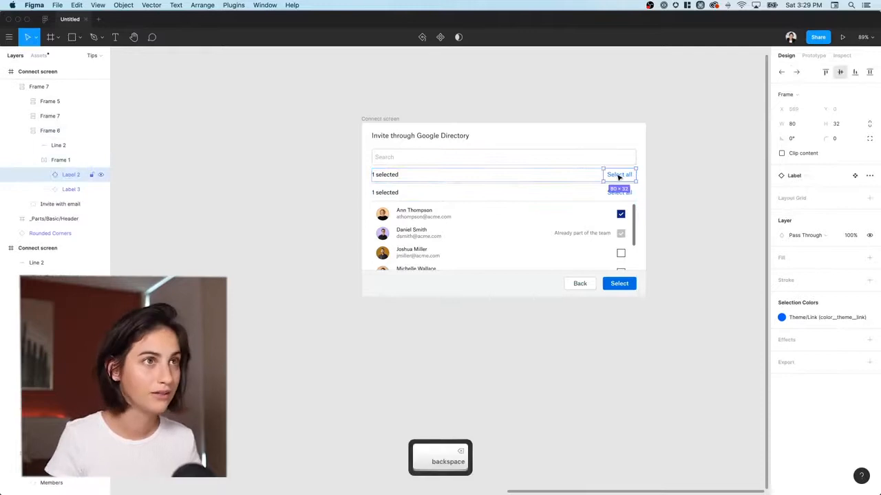
pyautogui.doubleClick(502, 174)
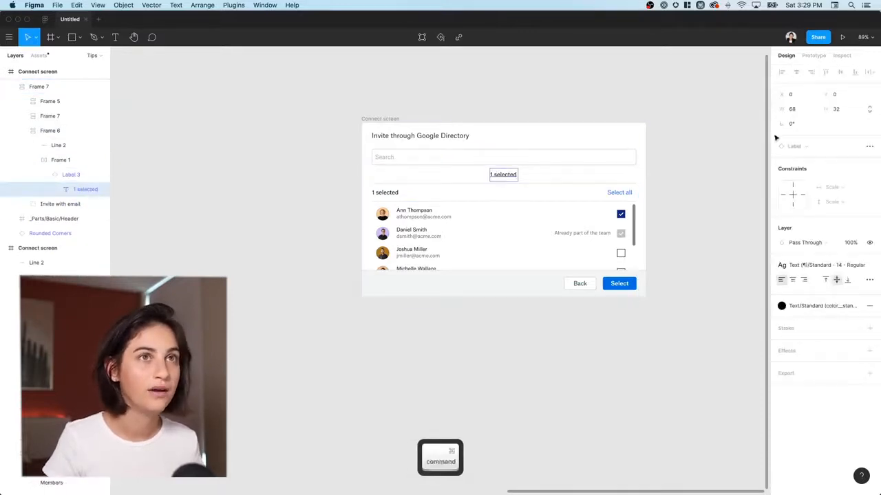
pyautogui.click(42, 165)
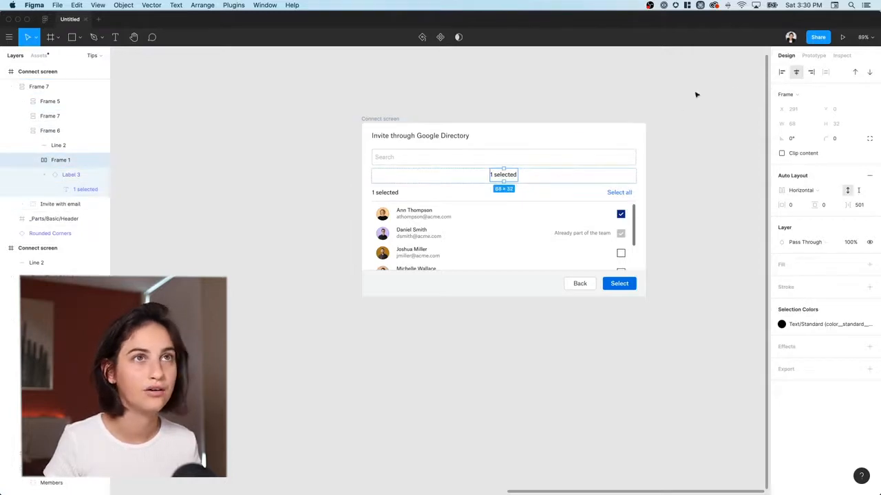
pyautogui.click(781, 72)
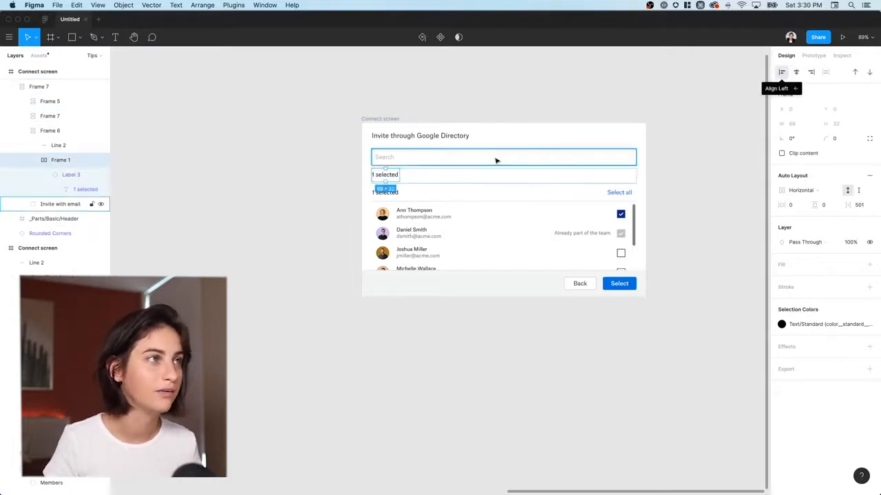
# Step: Change the upper row's "1 selected" text to "Whatever"
pyautogui.doubleClick(396, 176)
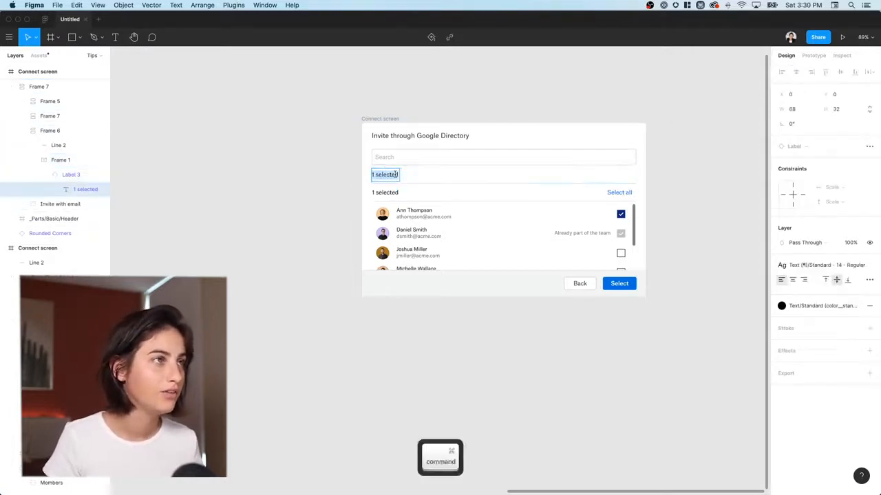
pyautogui.write('Whatever')
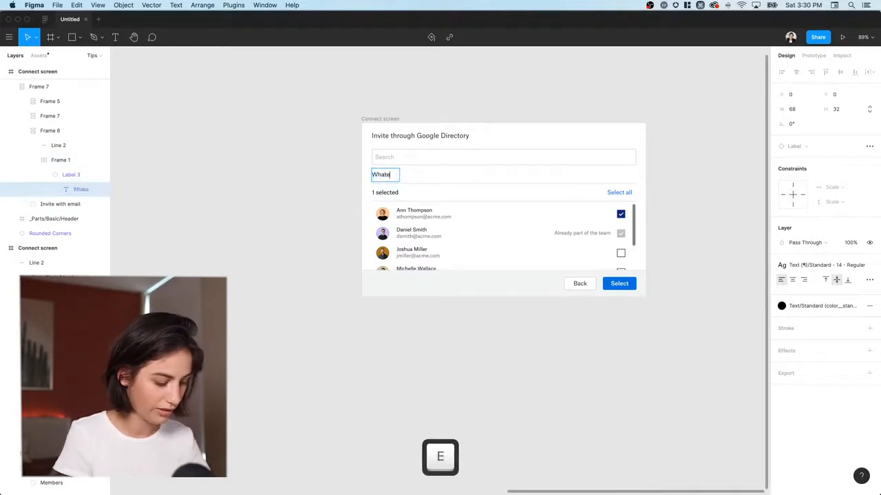
pyautogui.press('Escape')
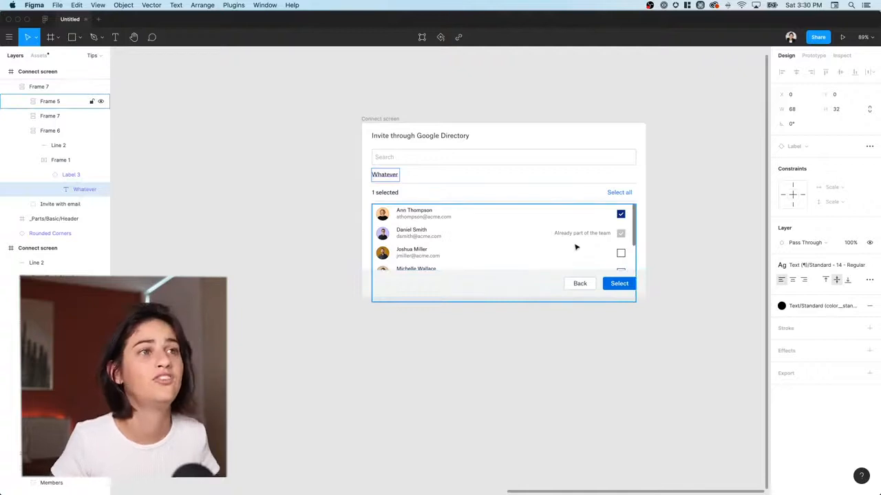
# Step: Delete the "Whatever" row (Frame 6) from the auto layout frame and clear the selection
pyautogui.click(571, 176)
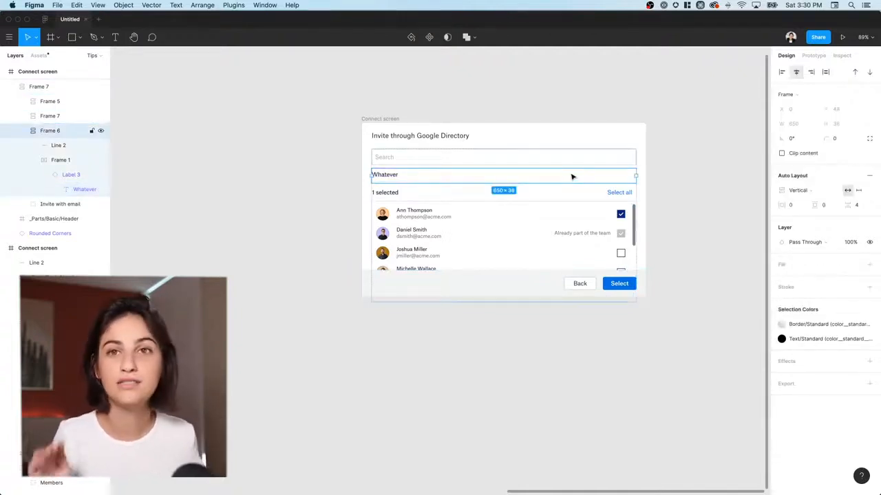
pyautogui.press('BackSpace')
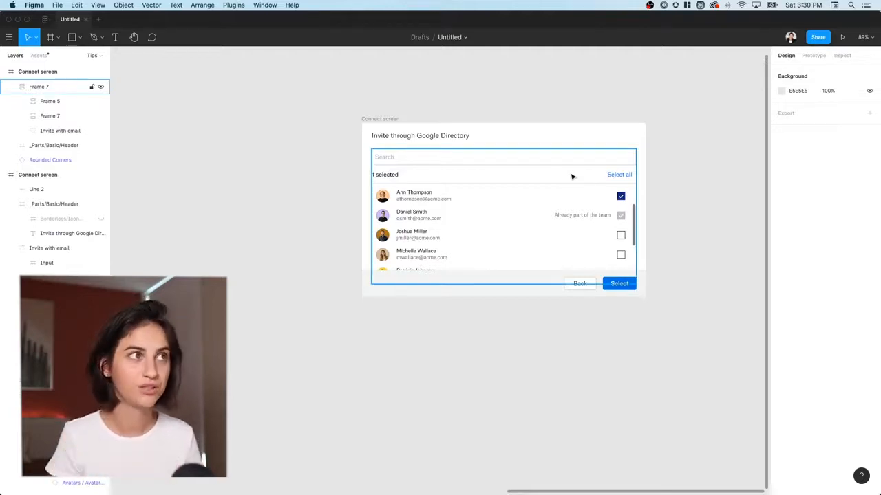
pyautogui.click(679, 173)
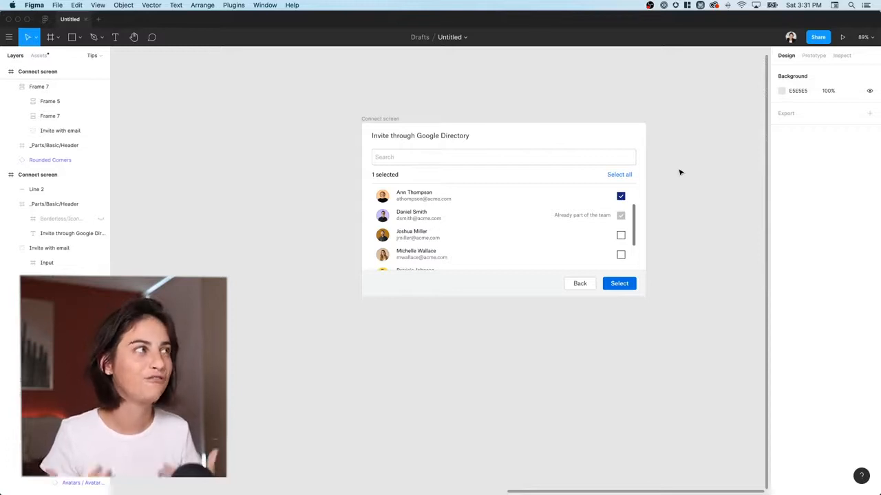
# Step: Expand the file's list of pages
pyautogui.scroll(3, 680, 172)
pyautogui.hscroll(3, 680, 172)
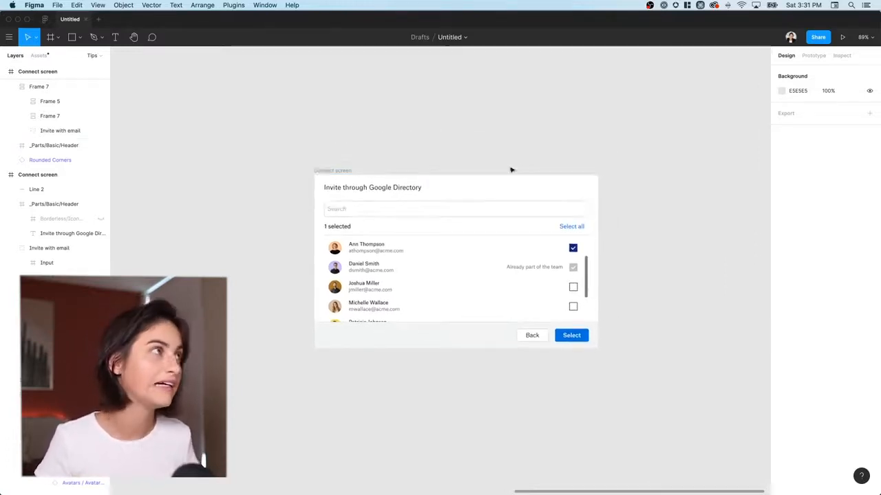
pyautogui.click(99, 57)
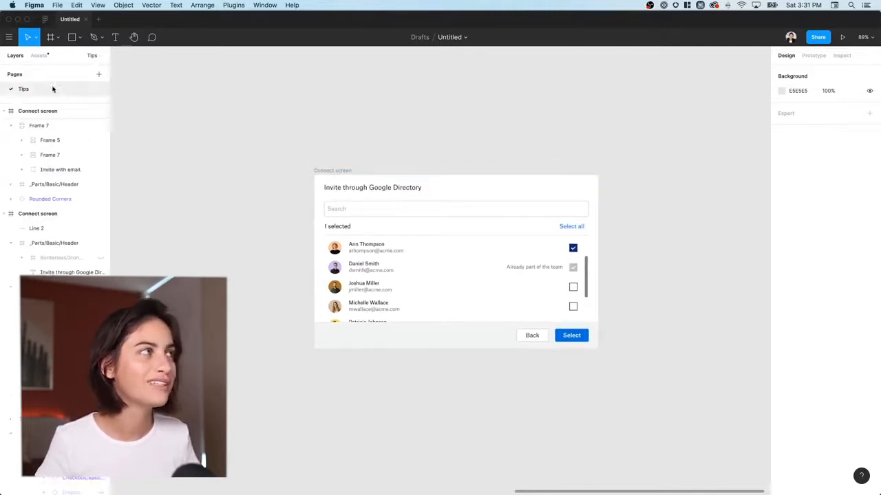